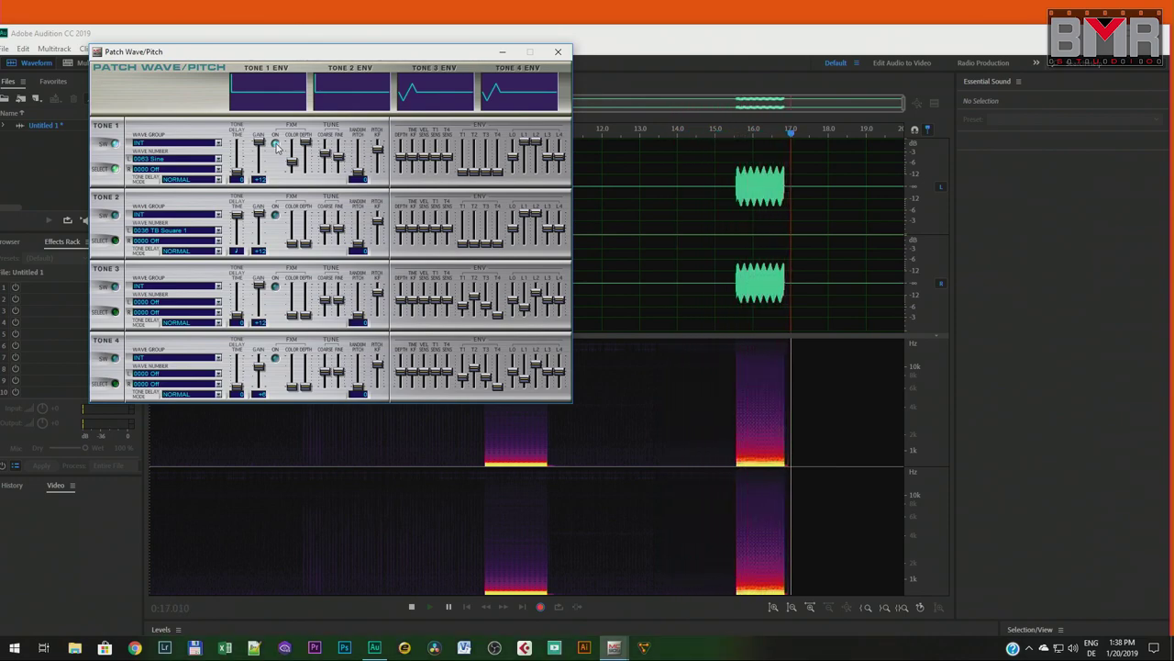
# - Raise Tone 1's FXM color in two stages up to its maximum while the audio recording runs
pyautogui.moveTo(295, 163); pyautogui.dragTo(299, 158)
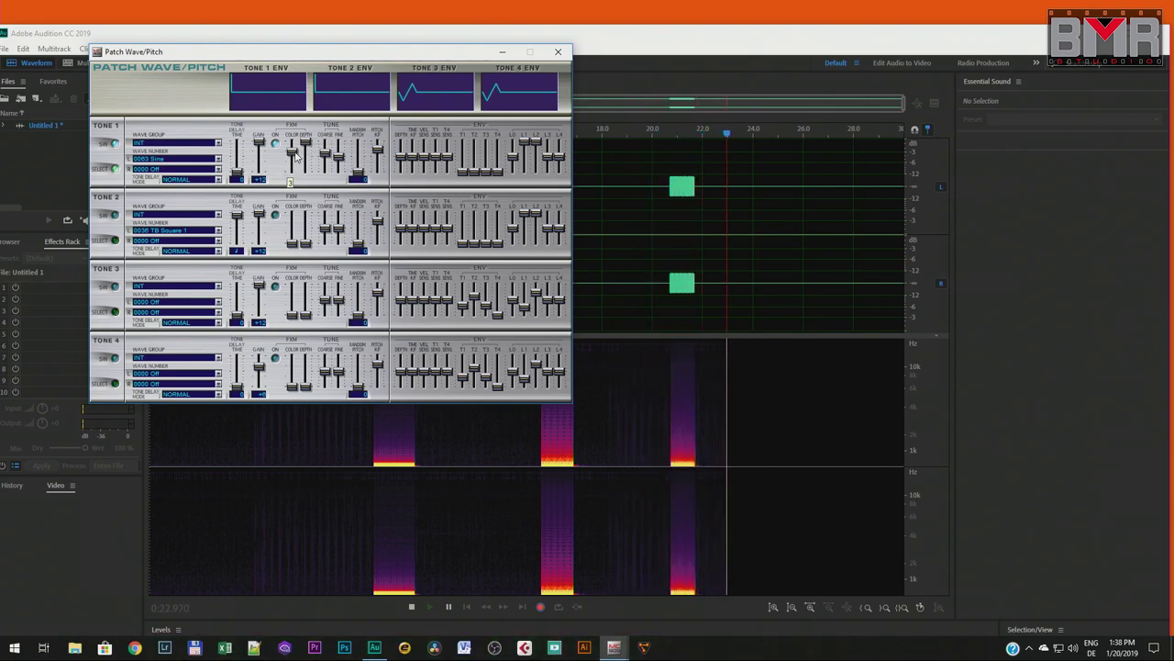
pyautogui.moveTo(299, 158); pyautogui.dragTo(296, 140)
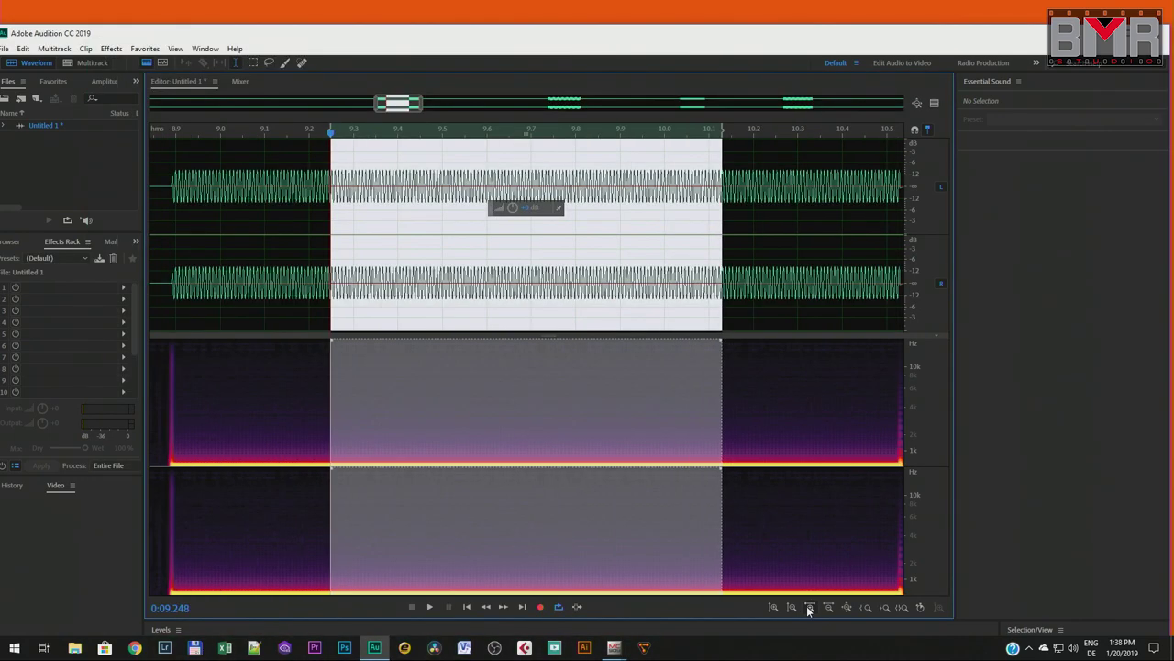
# - Examine the individual wave cycles of the first recorded tone around 9.69 s in Audition
pyautogui.click(809, 607)
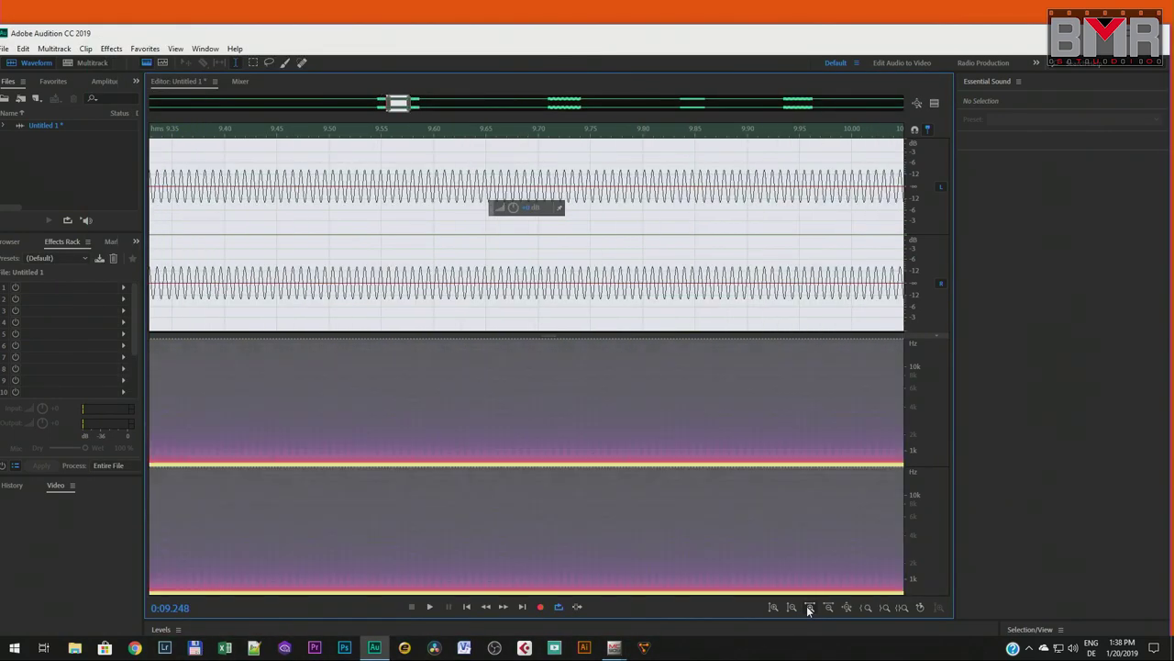
pyautogui.click(809, 607)
pyautogui.click(810, 608)
pyautogui.click(501, 292)
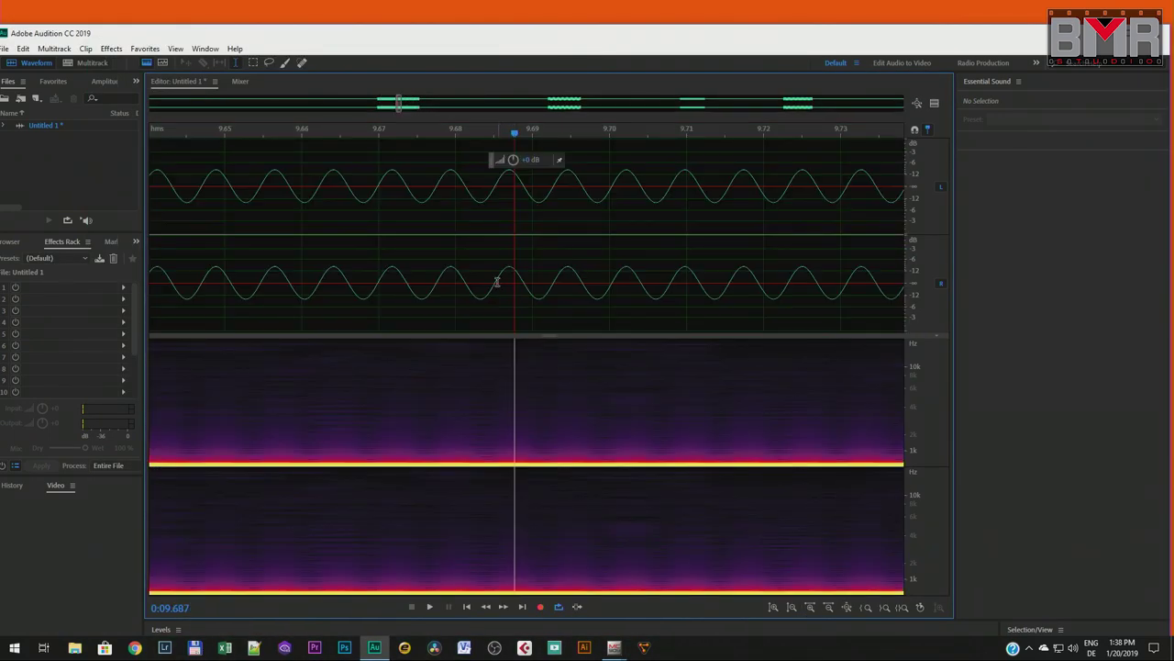
# - Examine the wave cycles of the second recorded tone near 16.2 s, selecting neighbouring parts of the waveform to compare their shapes
pyautogui.scroll(-5, 394, 102)
pyautogui.moveTo(394, 103); pyautogui.dragTo(505, 101)
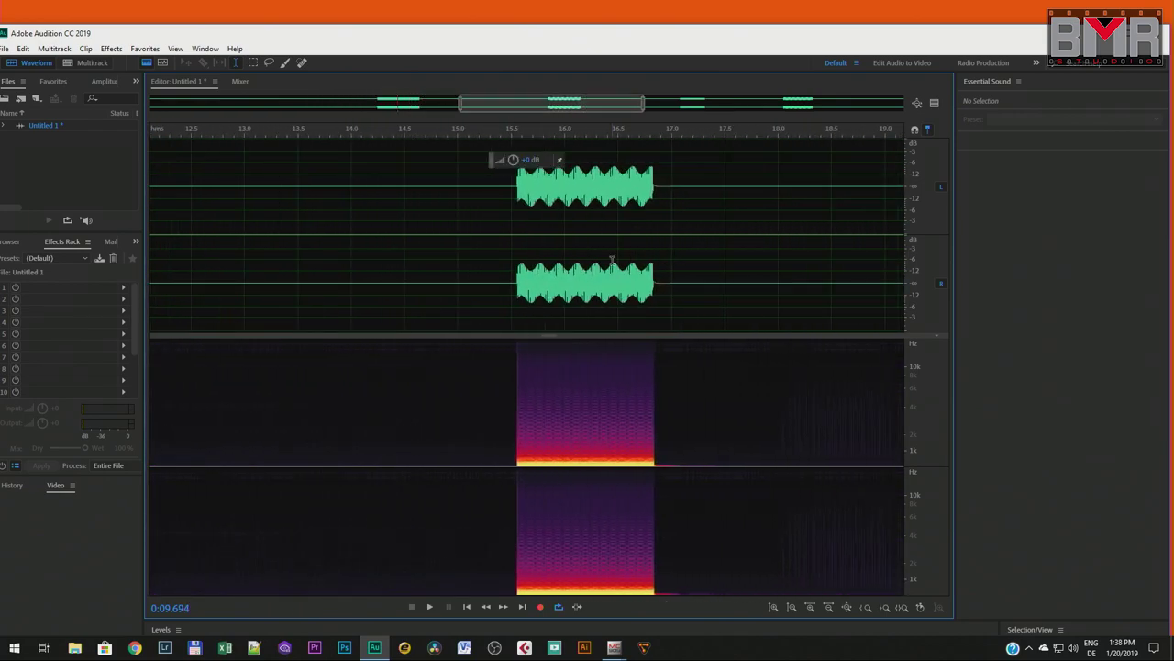
pyautogui.scroll(8, 590, 257)
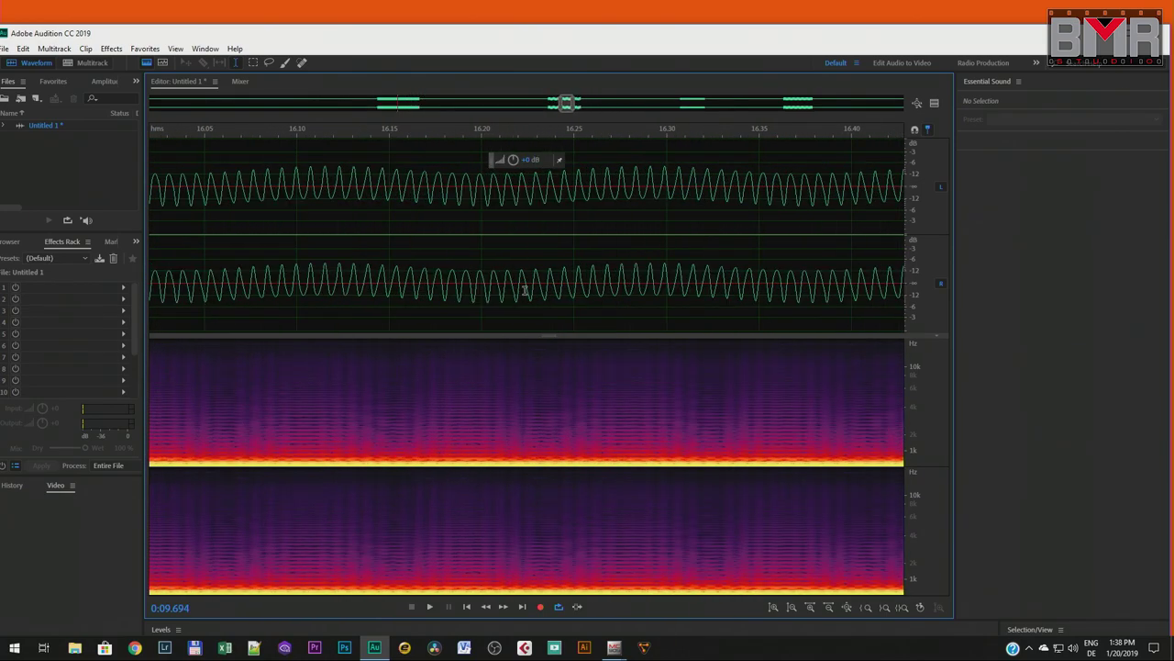
pyautogui.scroll(4, 519, 241)
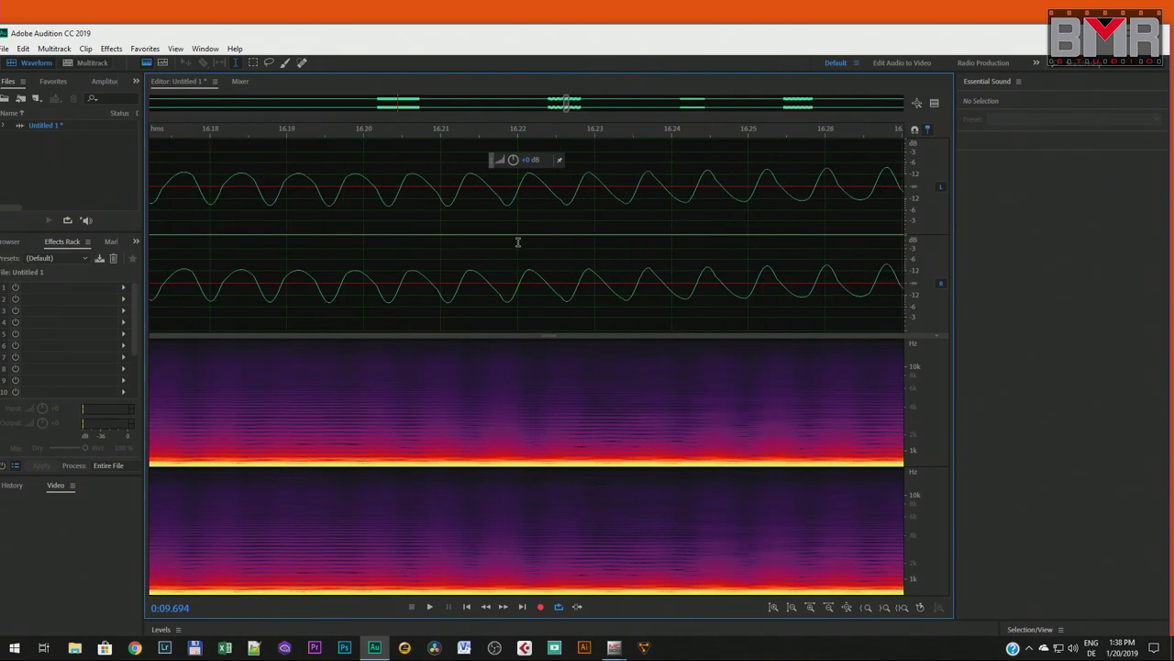
pyautogui.scroll(2, 464, 288)
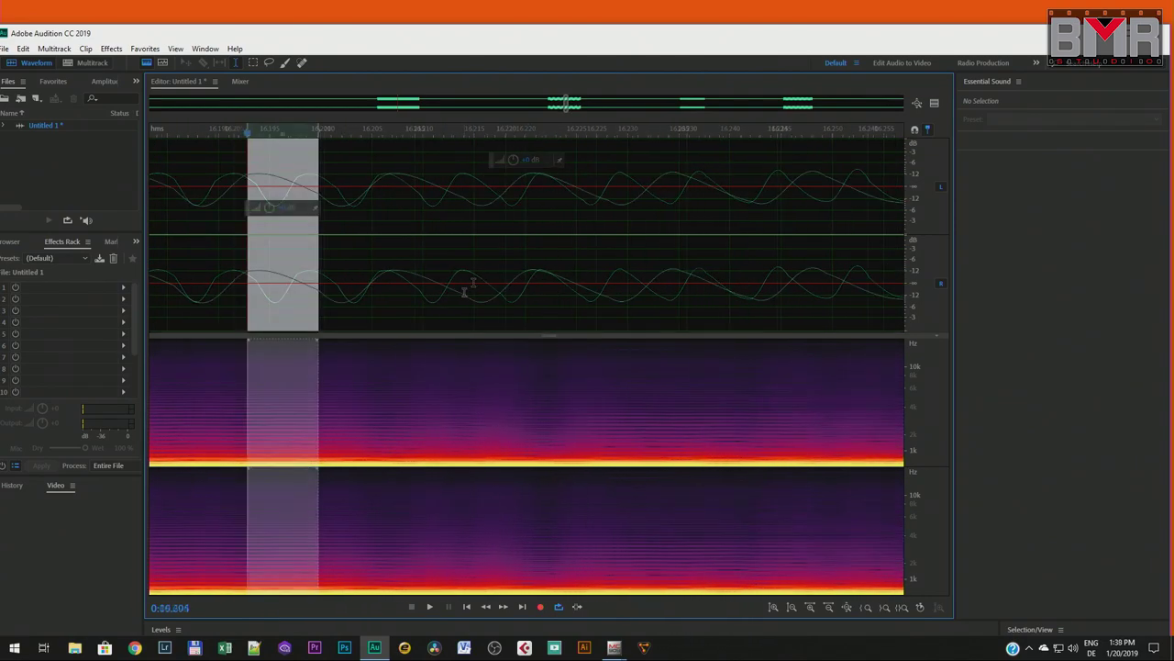
pyautogui.click(467, 294)
pyautogui.moveTo(469, 295); pyautogui.dragTo(530, 287)
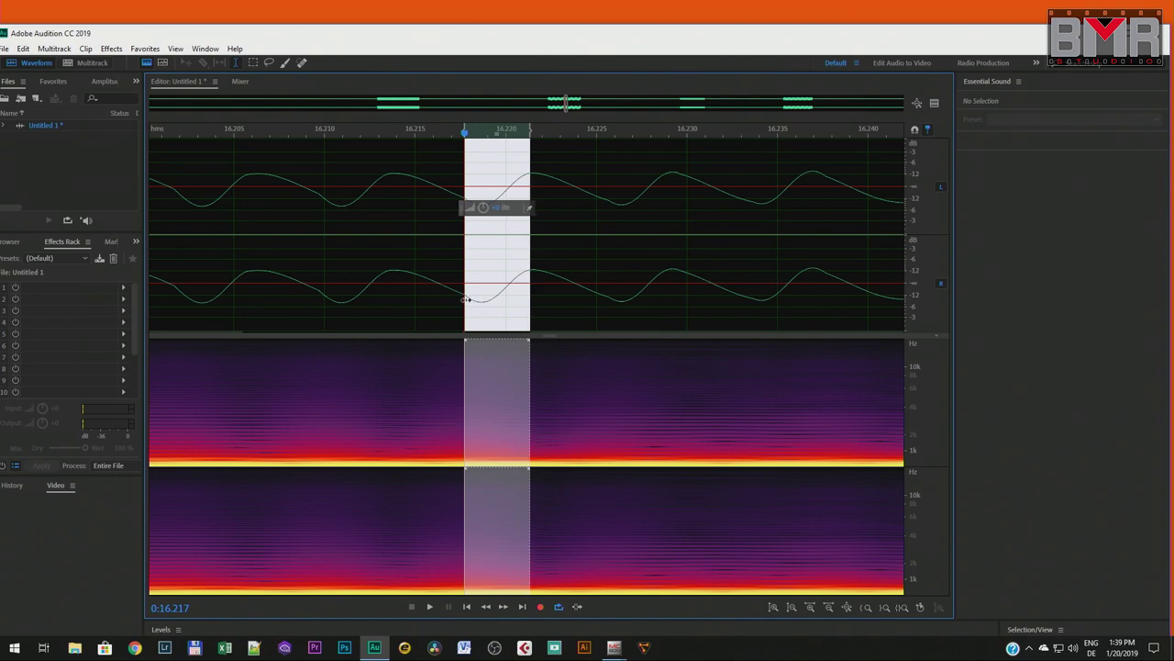
pyautogui.click(454, 300)
pyautogui.moveTo(463, 293); pyautogui.dragTo(392, 260)
# - Inspect the third recorded tone around 21.02 s and select two adjacent stretches of its waveform to compare cycle lengths
pyautogui.scroll(-10, 428, 307)
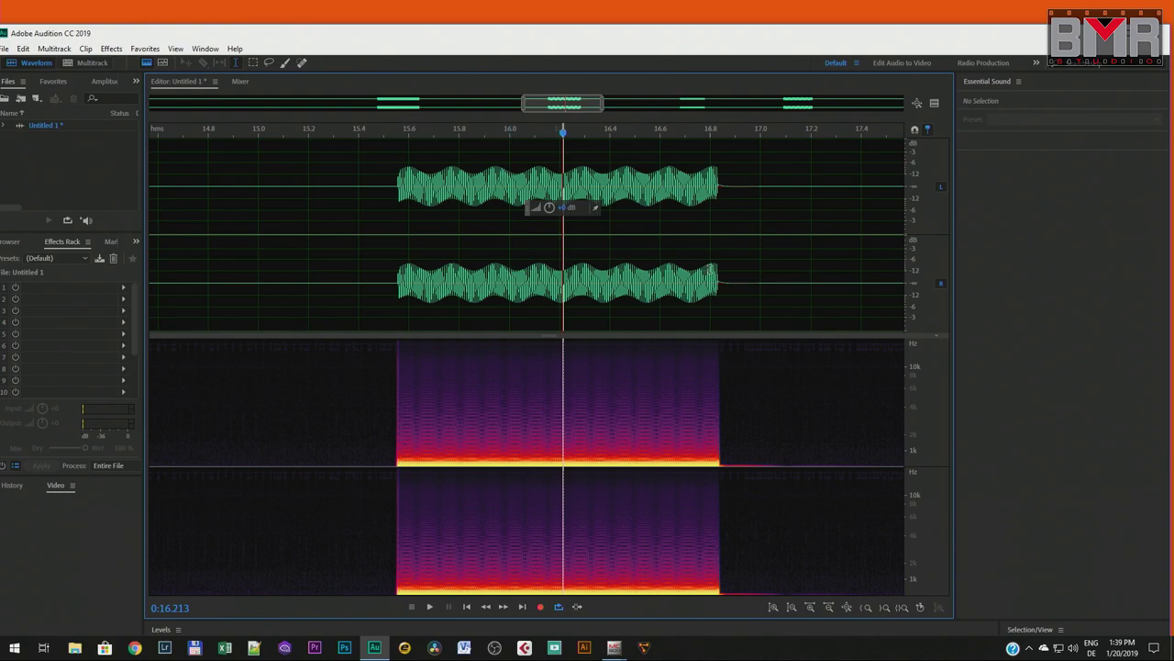
pyautogui.scroll(-3, 499, 275)
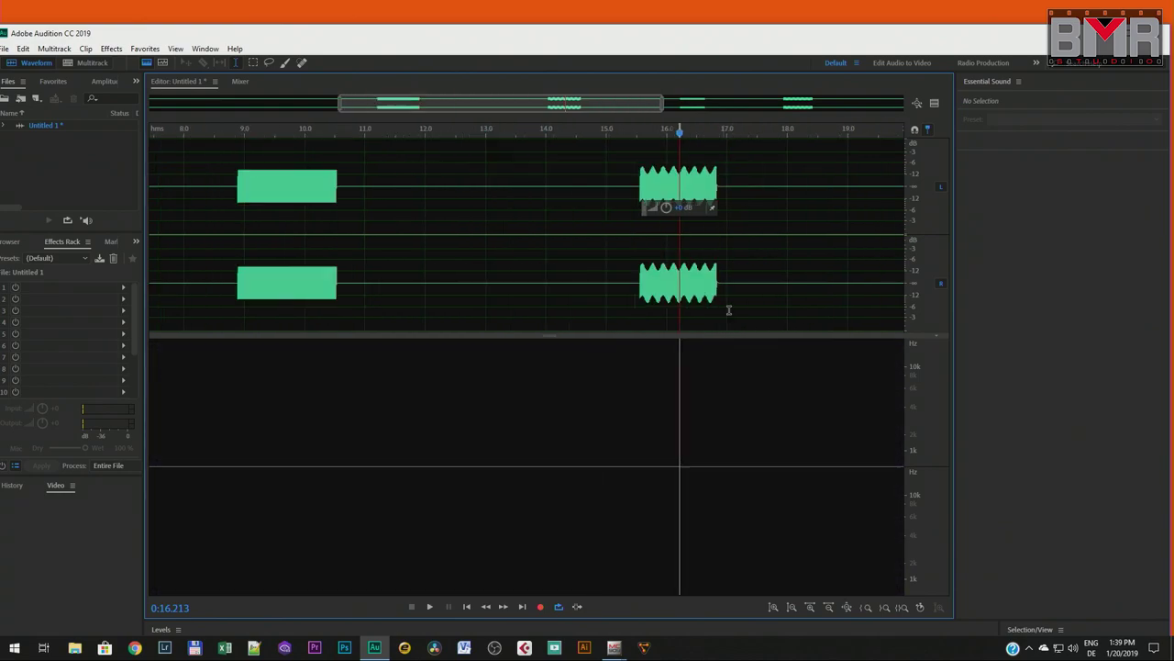
pyautogui.scroll(6, 725, 309)
pyautogui.scroll(4, 603, 274)
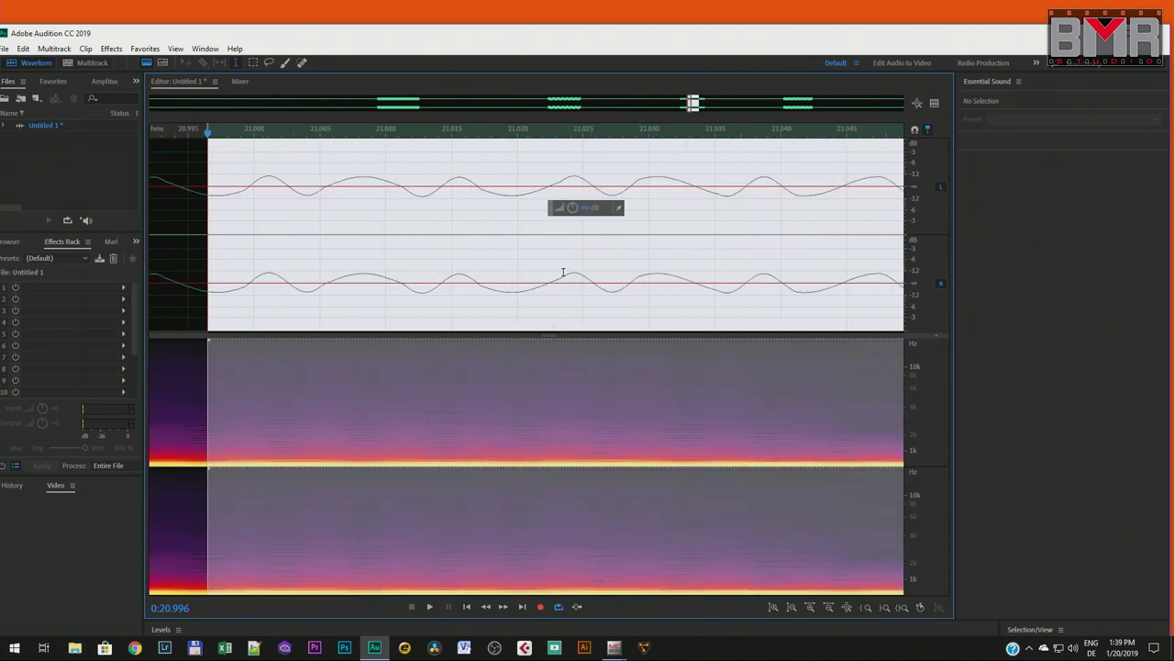
pyautogui.scroll(1, 502, 282)
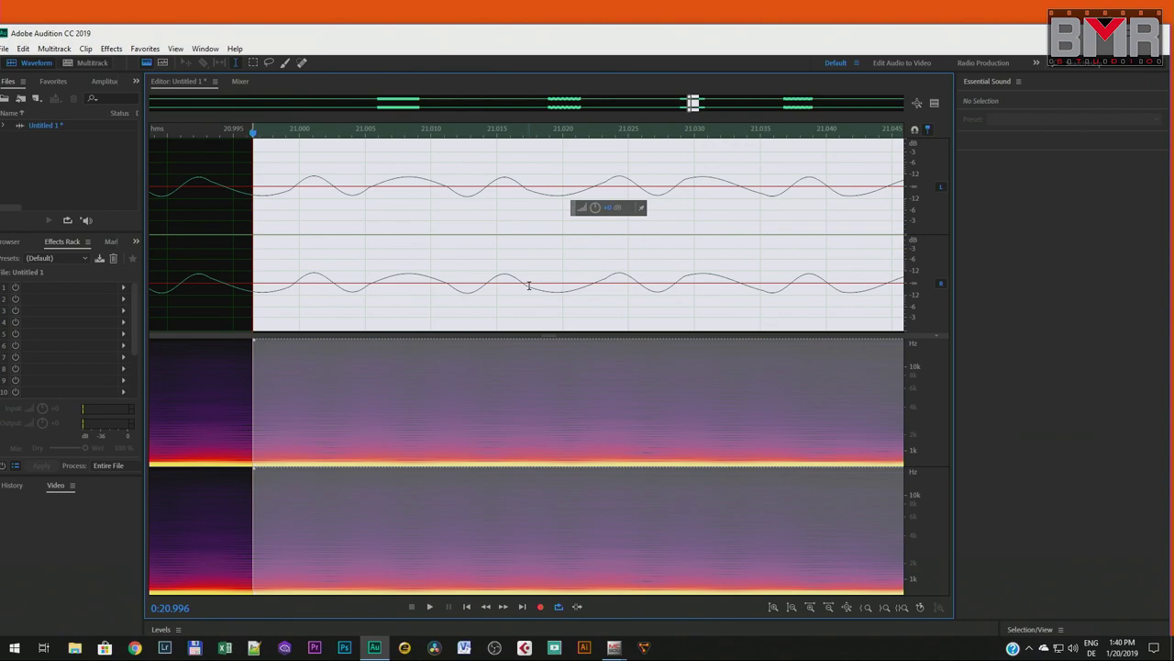
pyautogui.moveTo(525, 286); pyautogui.dragTo(685, 273)
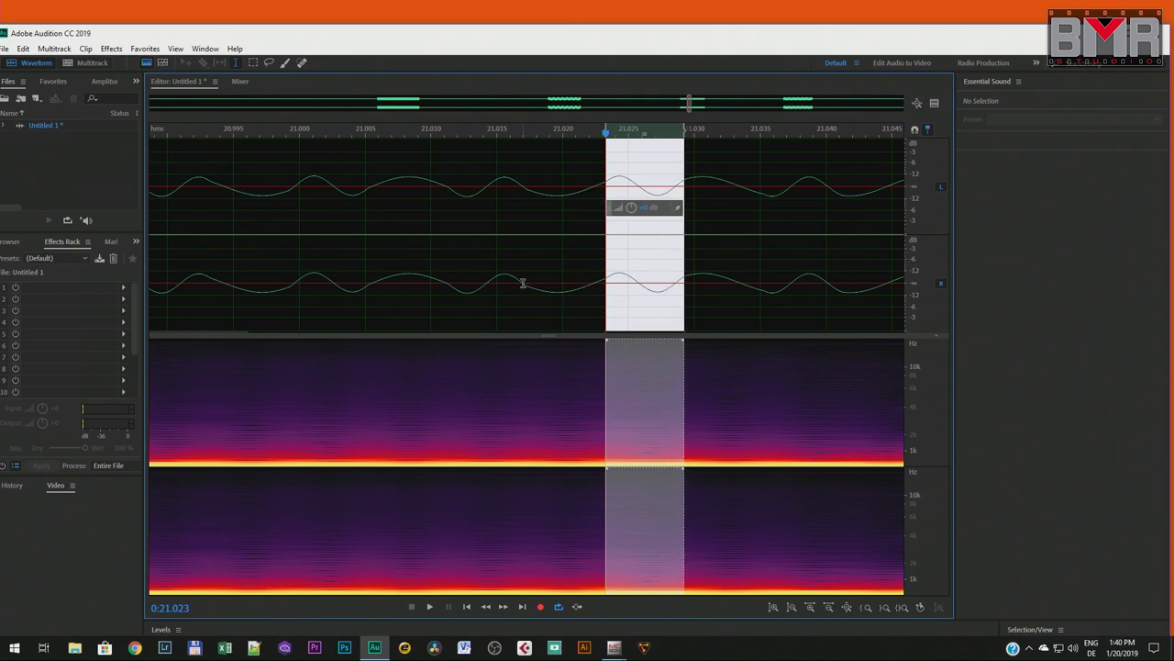
pyautogui.moveTo(522, 283); pyautogui.dragTo(604, 283)
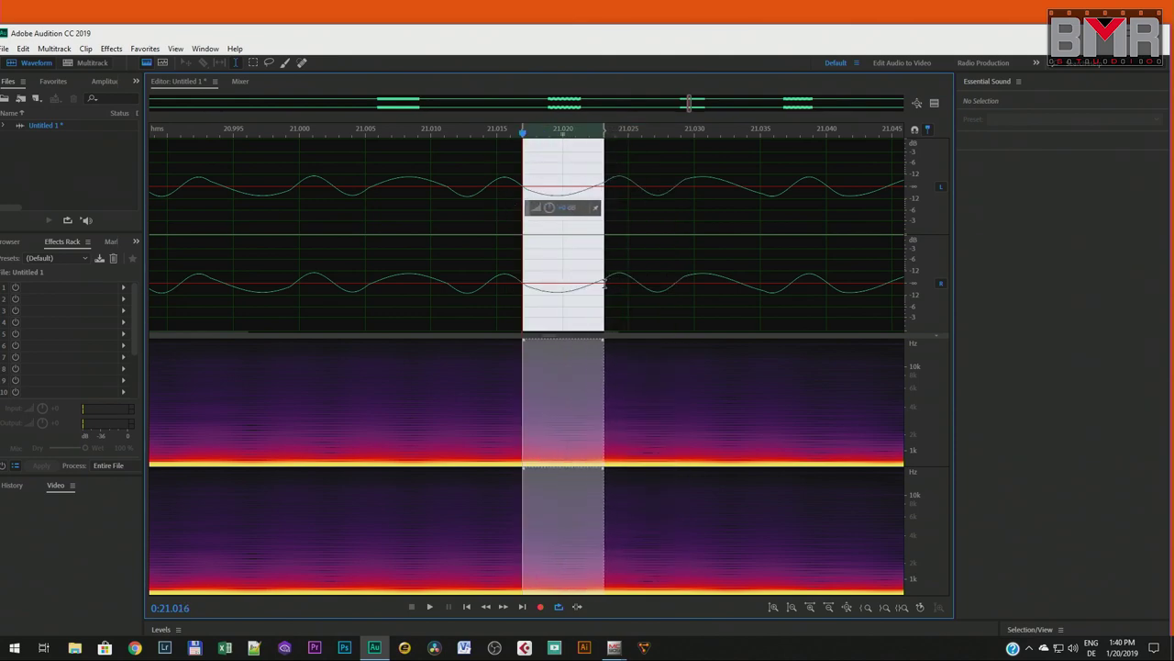
# - Inspect the fourth recorded tone near 25.1 s and select a short stretch of its waveform
pyautogui.scroll(-8, 468, 283)
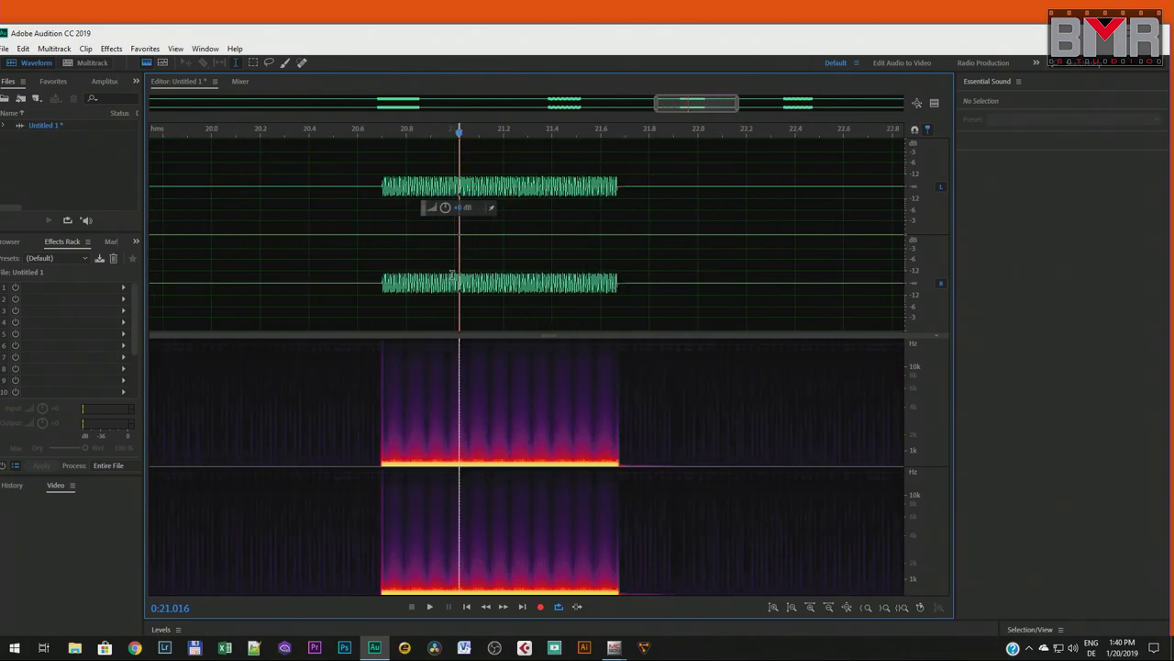
pyautogui.scroll(-2, 451, 273)
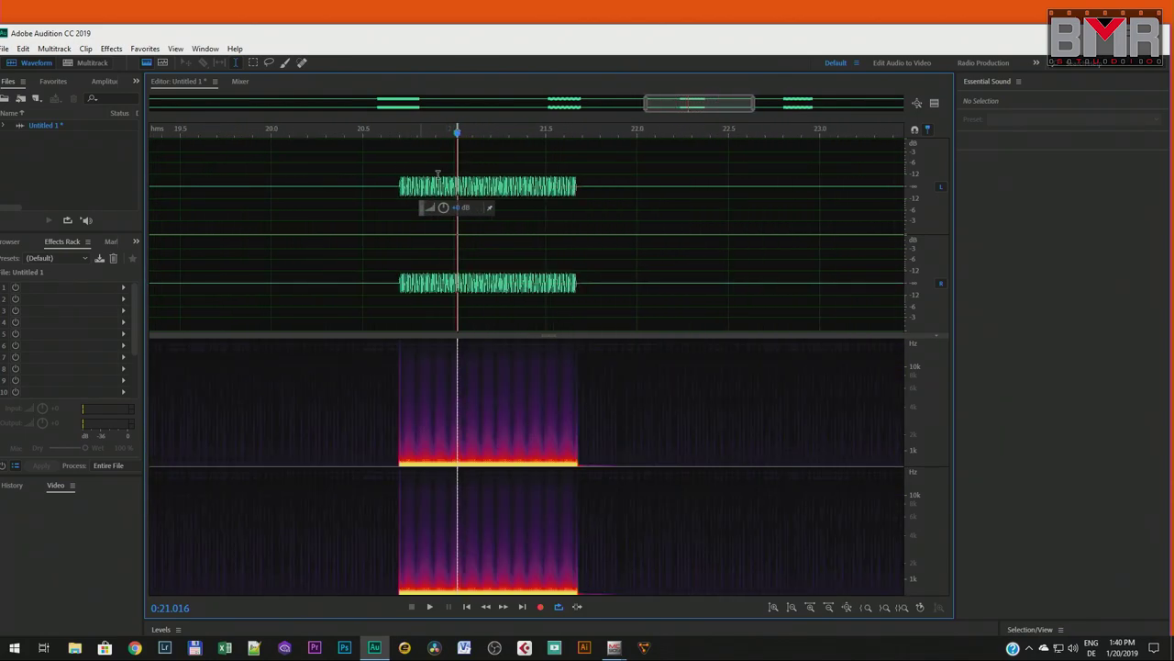
pyautogui.scroll(-5, 750, 94)
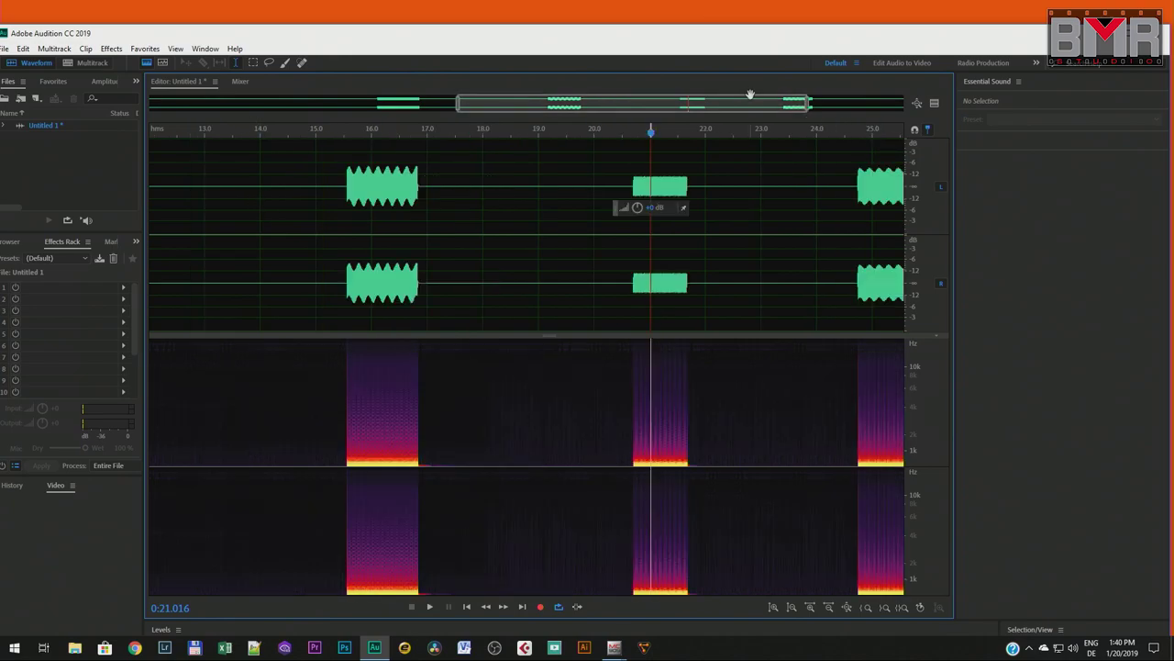
pyautogui.moveTo(484, 101); pyautogui.dragTo(776, 106)
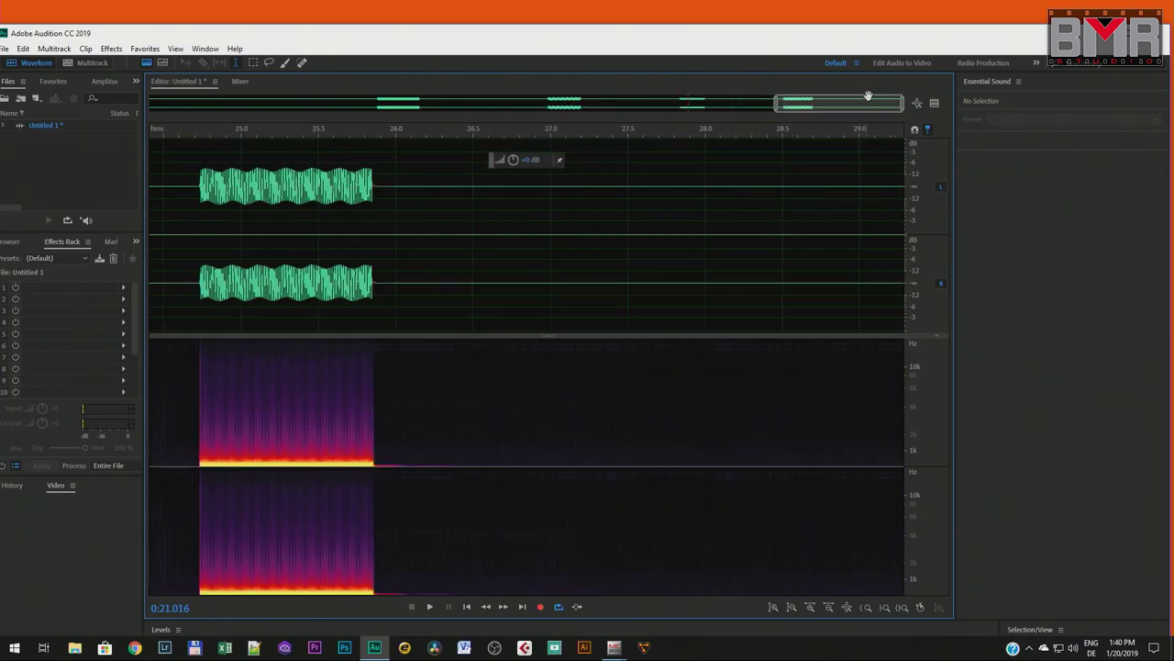
pyautogui.moveTo(899, 105); pyautogui.dragTo(828, 104)
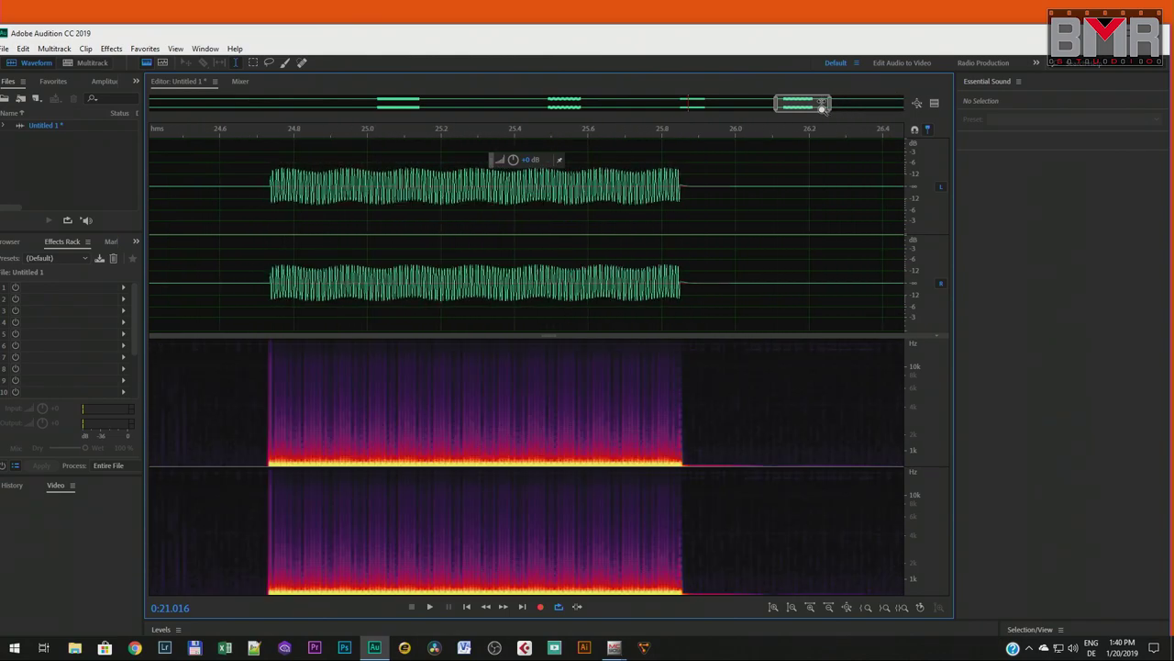
pyautogui.scroll(6, 393, 237)
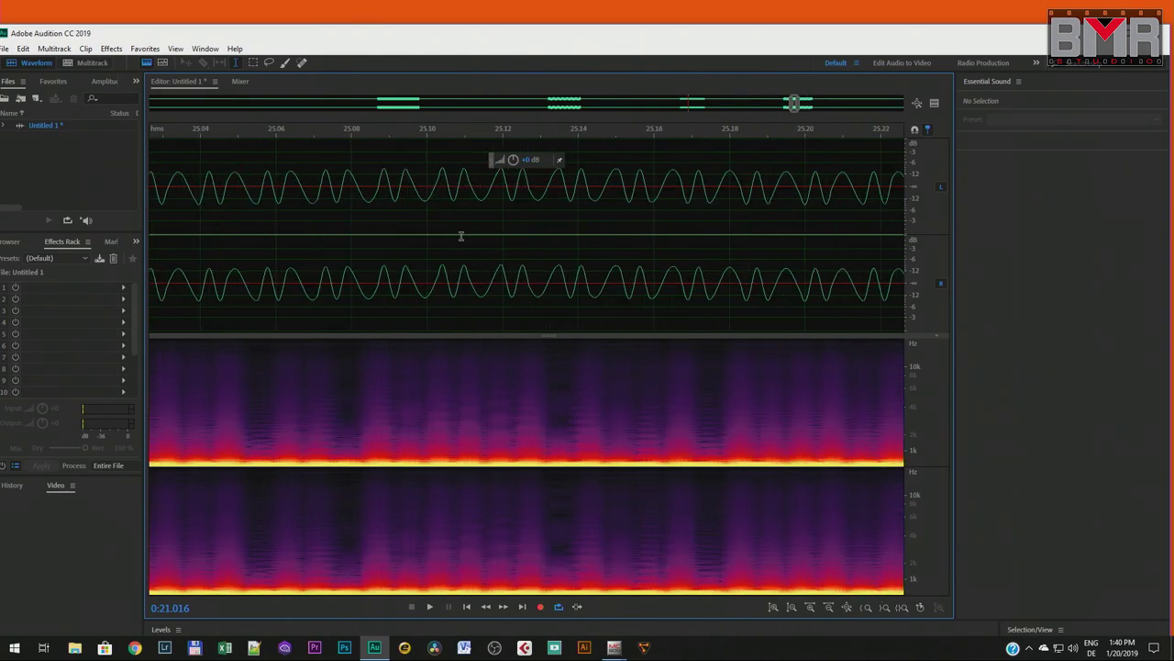
pyautogui.moveTo(383, 270); pyautogui.dragTo(405, 263)
# - Examine the cycle shapes of the fourth recorded tone around 25.47 s, finishing with an overview of the recorded tones
pyautogui.scroll(-4, 474, 247)
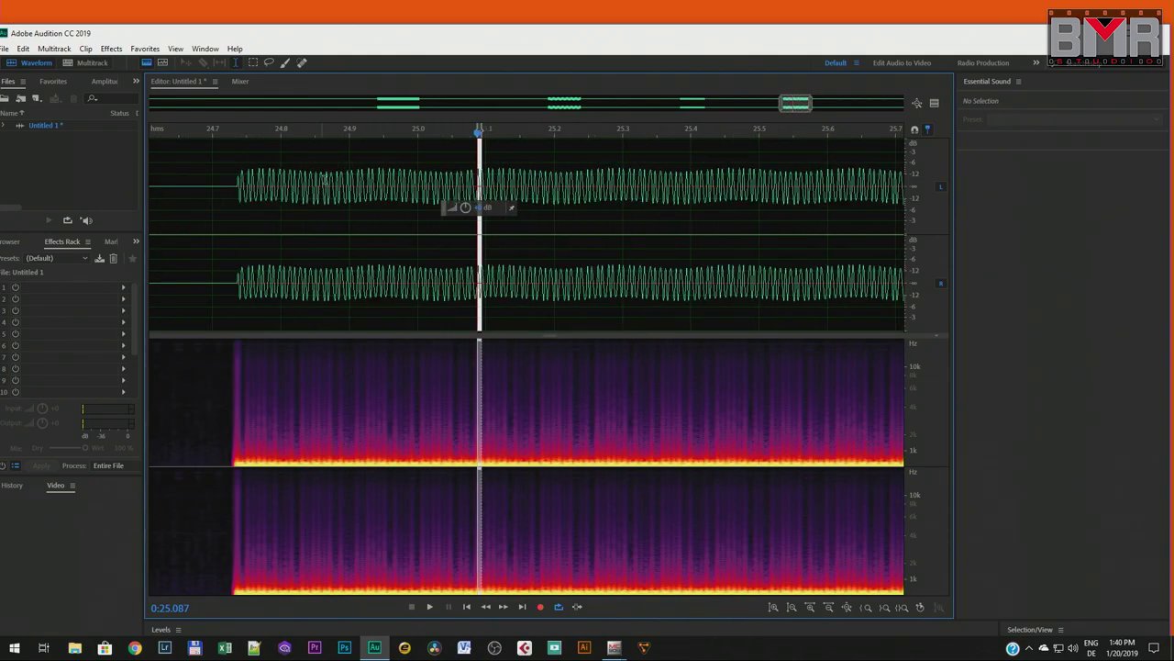
pyautogui.scroll(-2, 741, 233)
pyautogui.scroll(10, 643, 276)
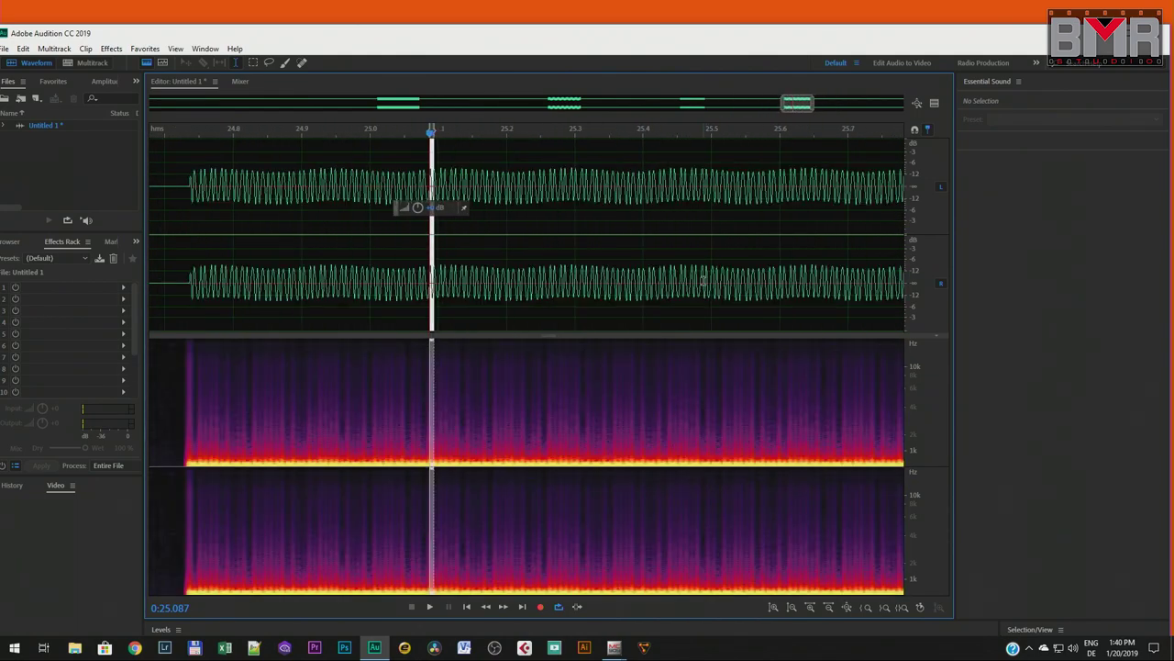
pyautogui.scroll(2, 621, 292)
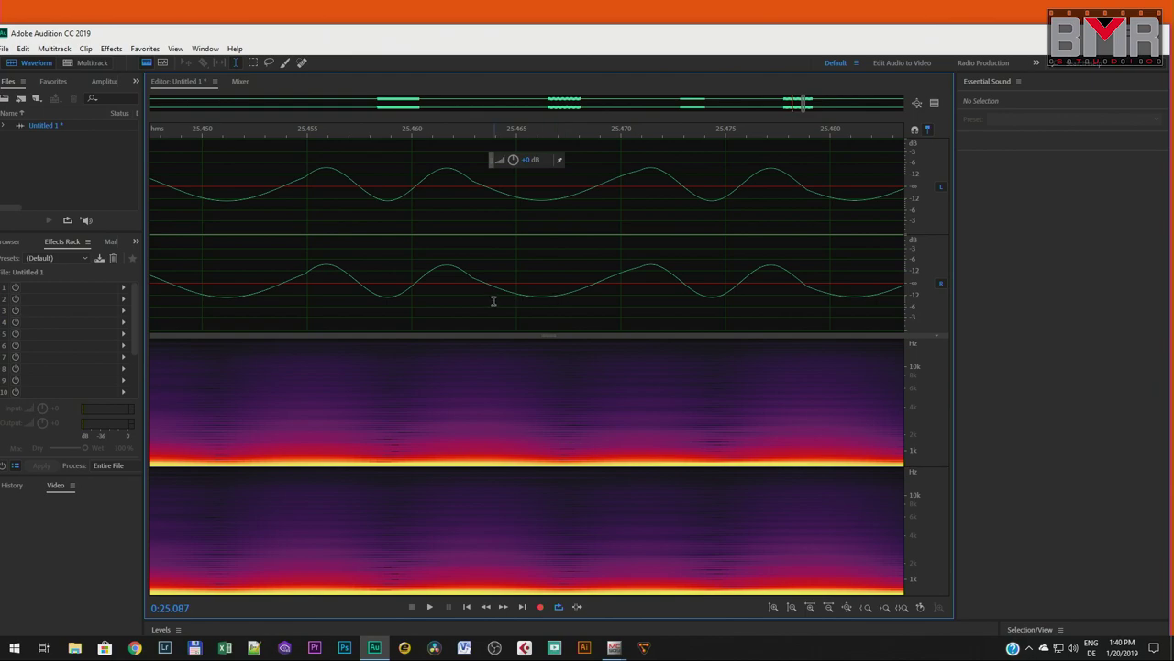
pyautogui.scroll(-20, 476, 294)
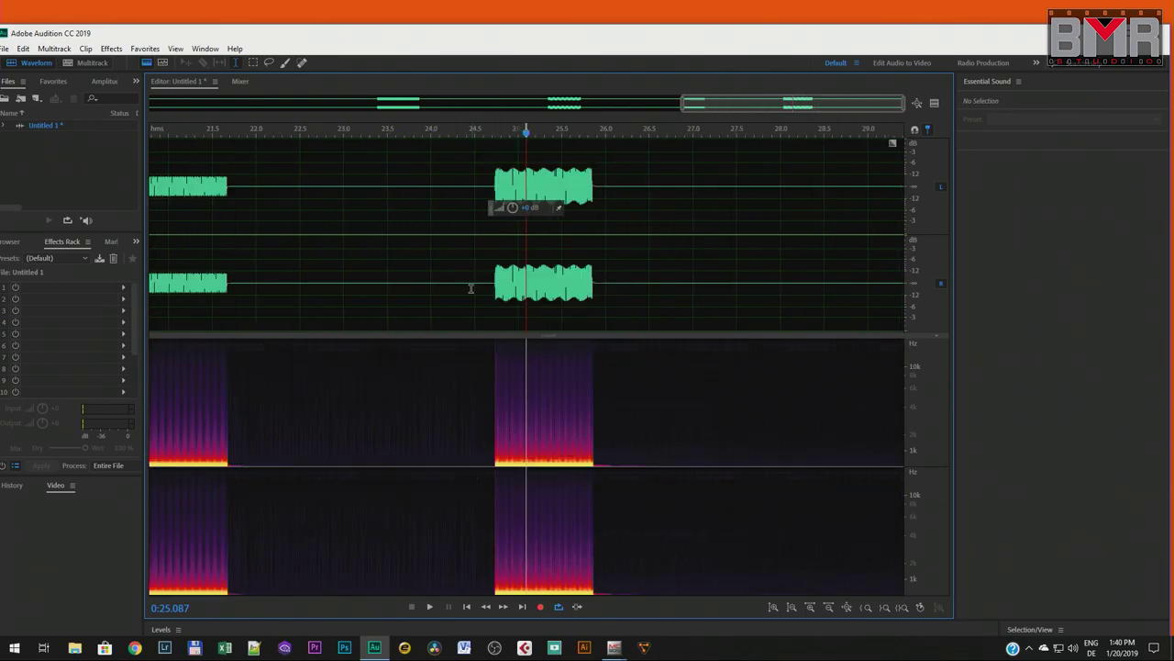
pyautogui.scroll(-1, 467, 289)
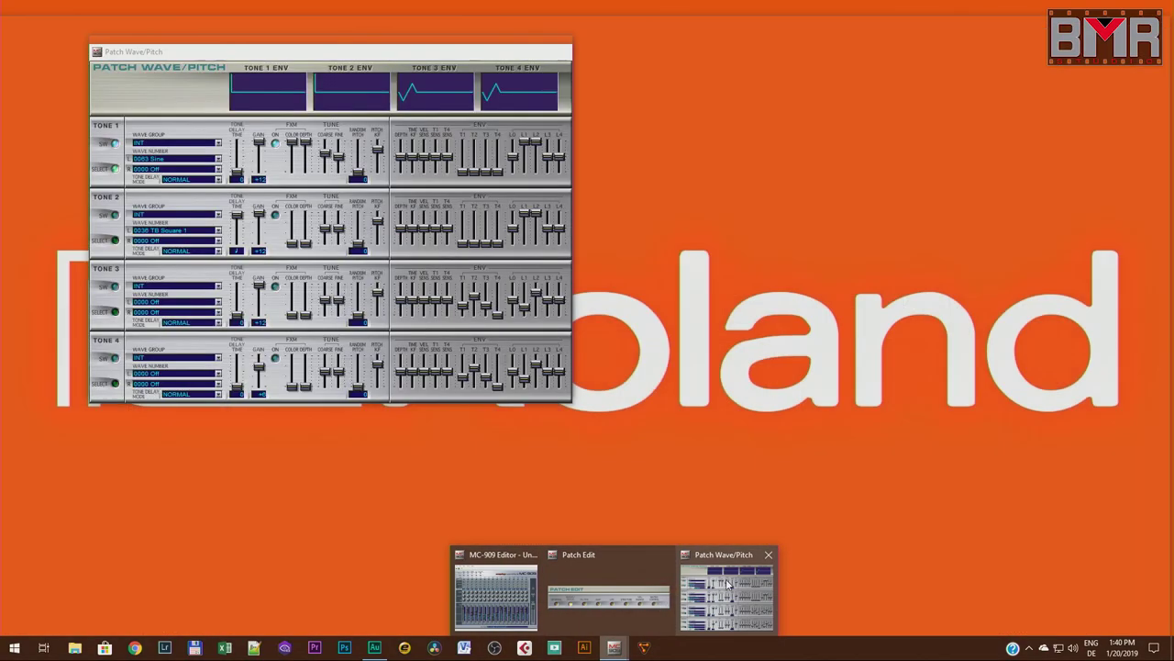
# - Switch to the MC-909 Editor's Patch Wave/Pitch window and set Tone 1's left wave to 124 Steel Guitar
pyautogui.click(706, 592)
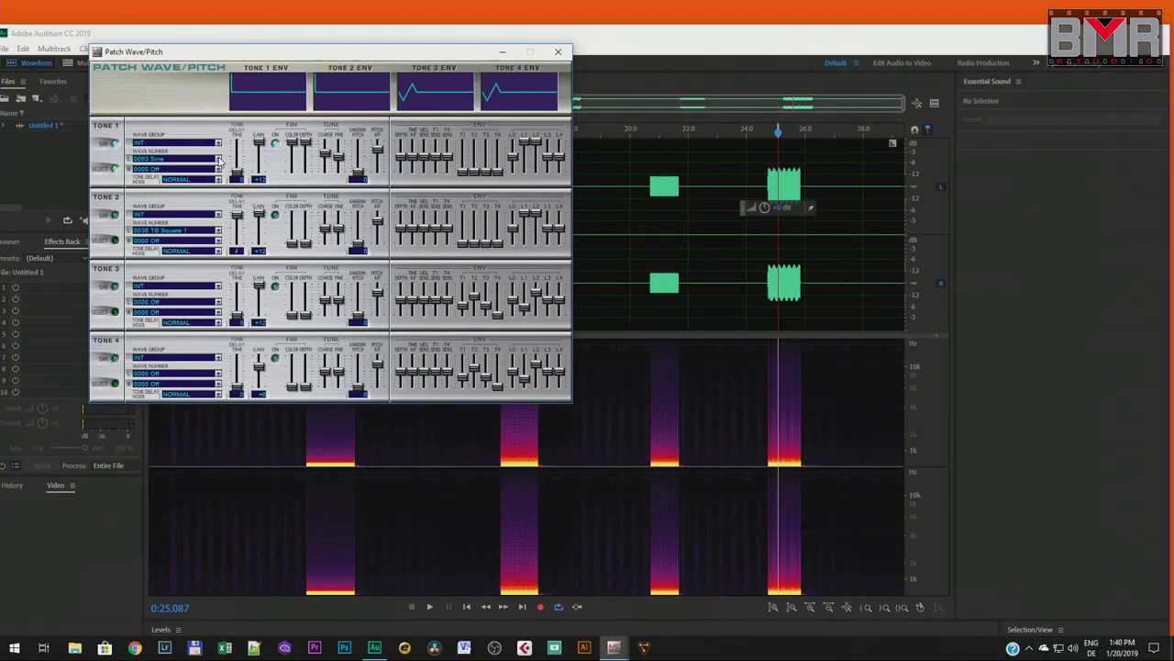
pyautogui.click(219, 160)
pyautogui.moveTo(261, 165)
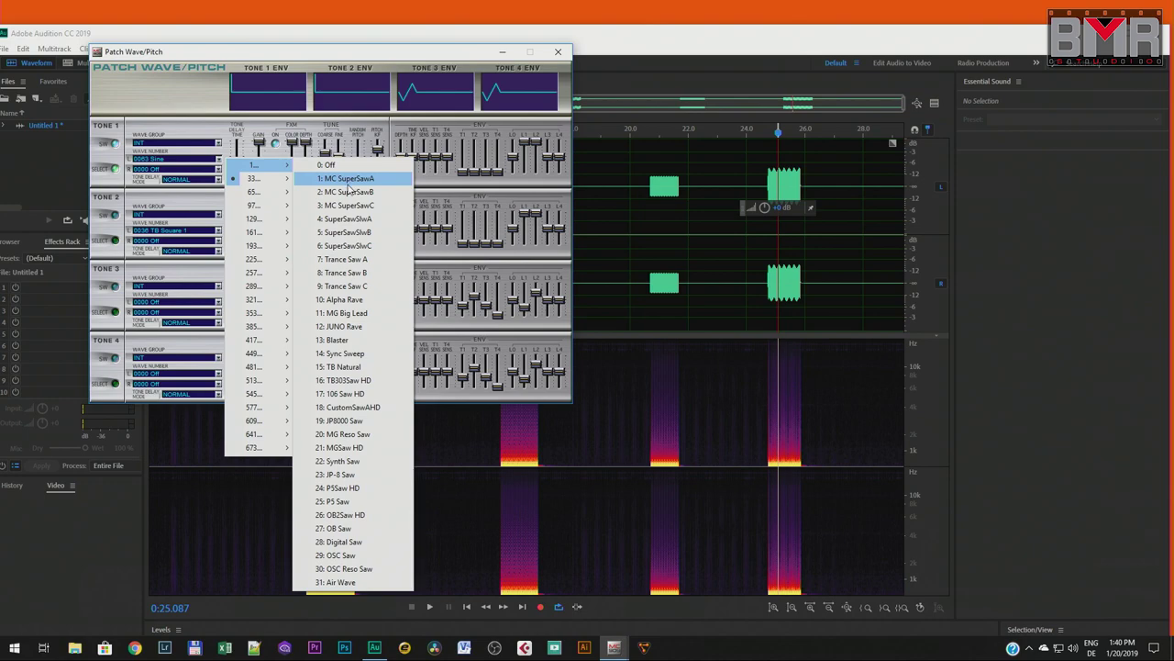
pyautogui.moveTo(257, 205)
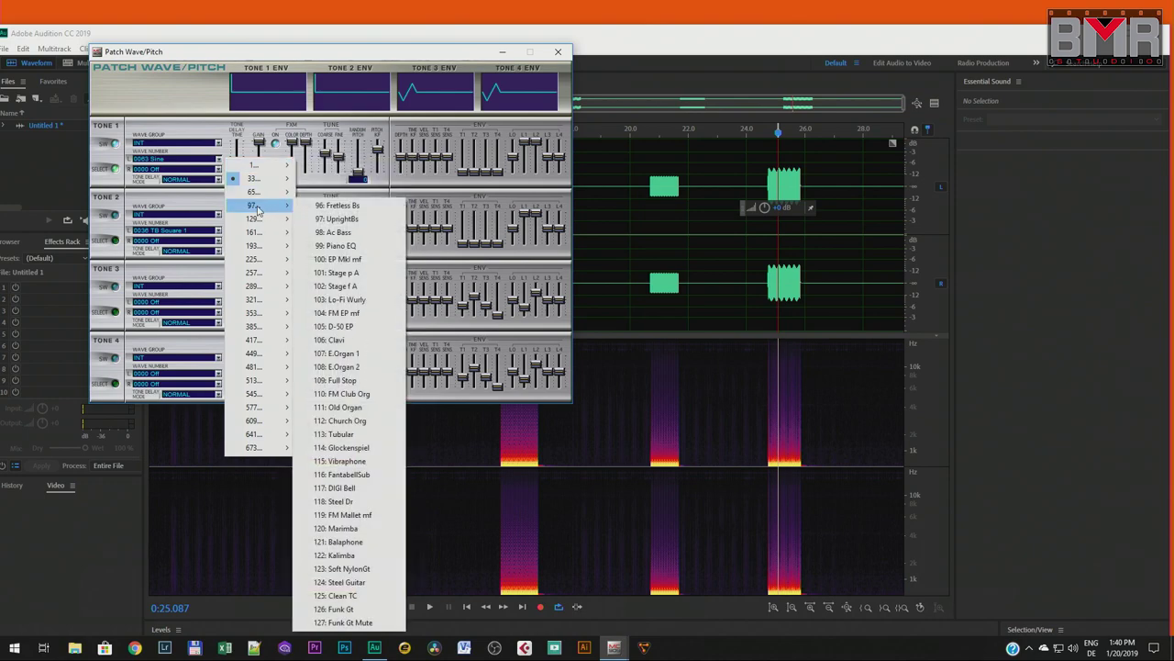
pyautogui.click(356, 583)
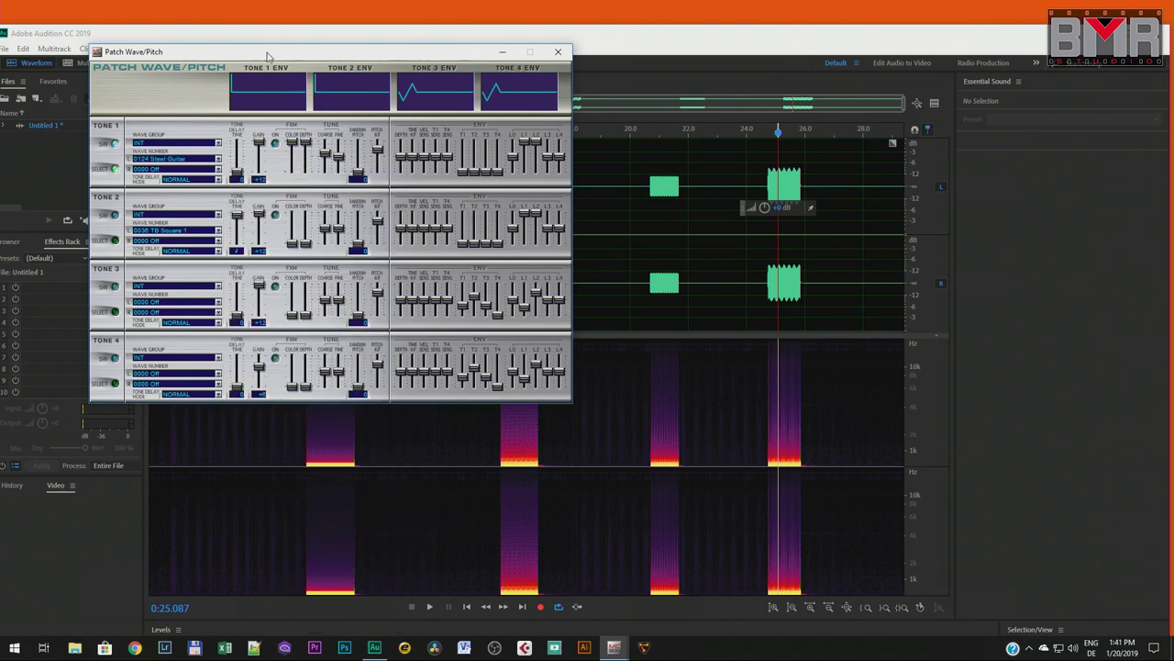
# - Adjust Tone 1's FXM color and depth down to mid-range and place the Patch Wave/Pitch window near the screen's centre
pyautogui.moveTo(237, 57); pyautogui.dragTo(289, 98)
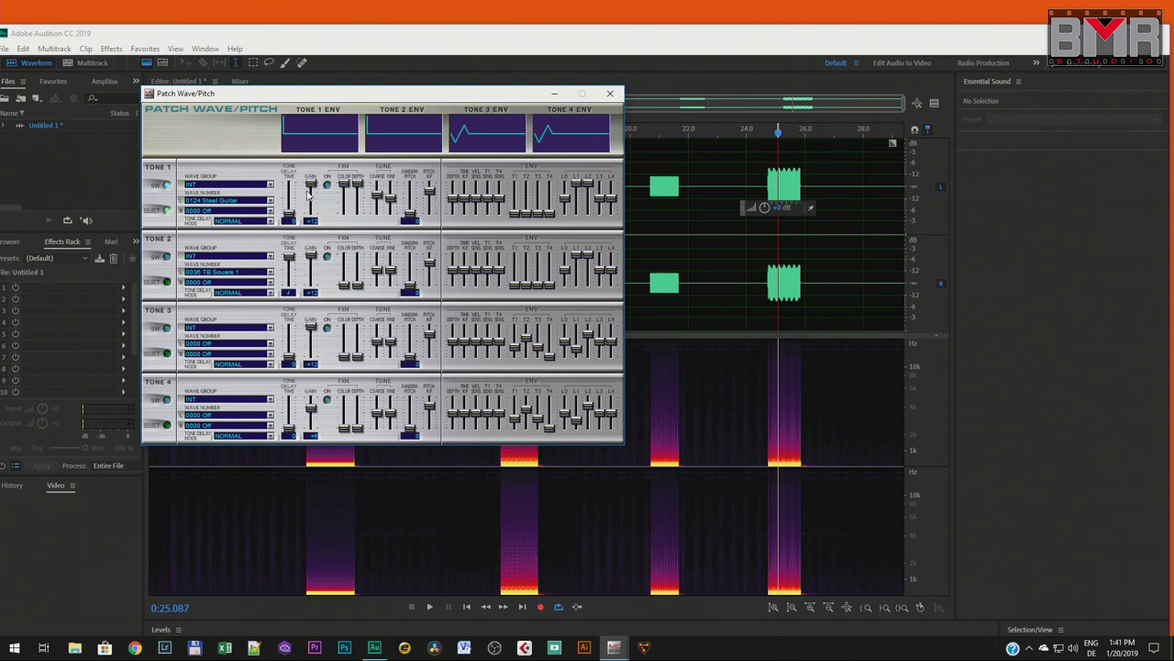
pyautogui.moveTo(354, 185)
pyautogui.mouseDown()
pyautogui.moveTo(355, 220)
pyautogui.moveTo(351, 169)
pyautogui.mouseUp()
pyautogui.moveTo(356, 183); pyautogui.dragTo(357, 206)
pyautogui.moveTo(514, 96); pyautogui.dragTo(634, 201)
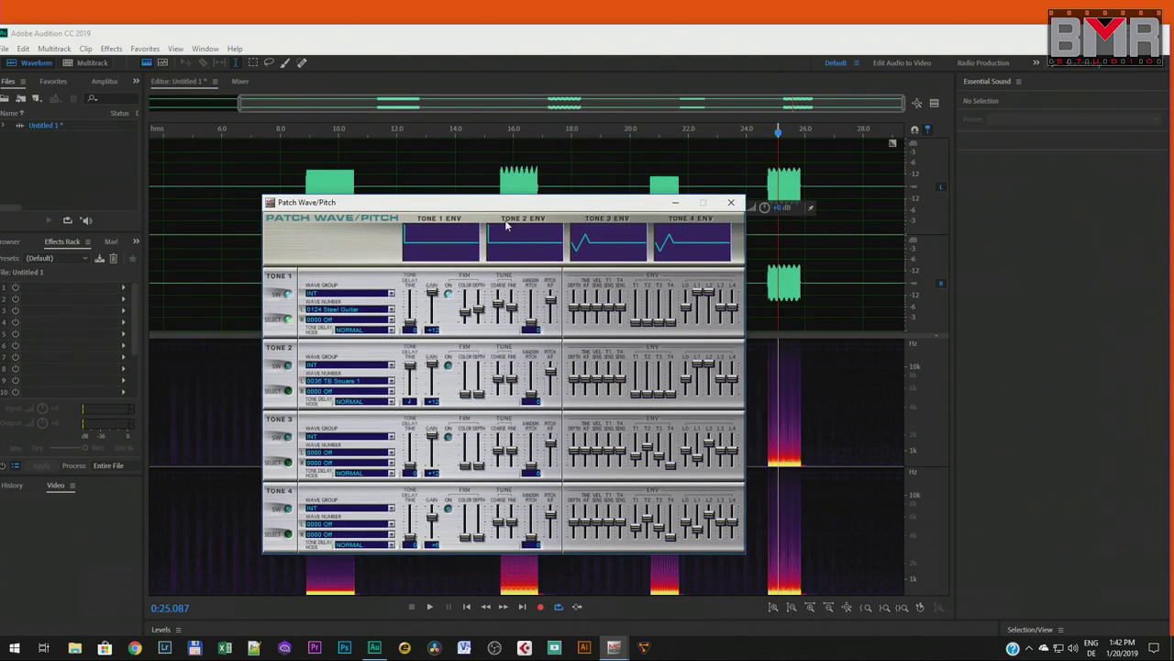
# - Change Tone 1's left wave to 58 JP8000 FBK and reposition the Patch Wave/Pitch window
pyautogui.click(392, 311)
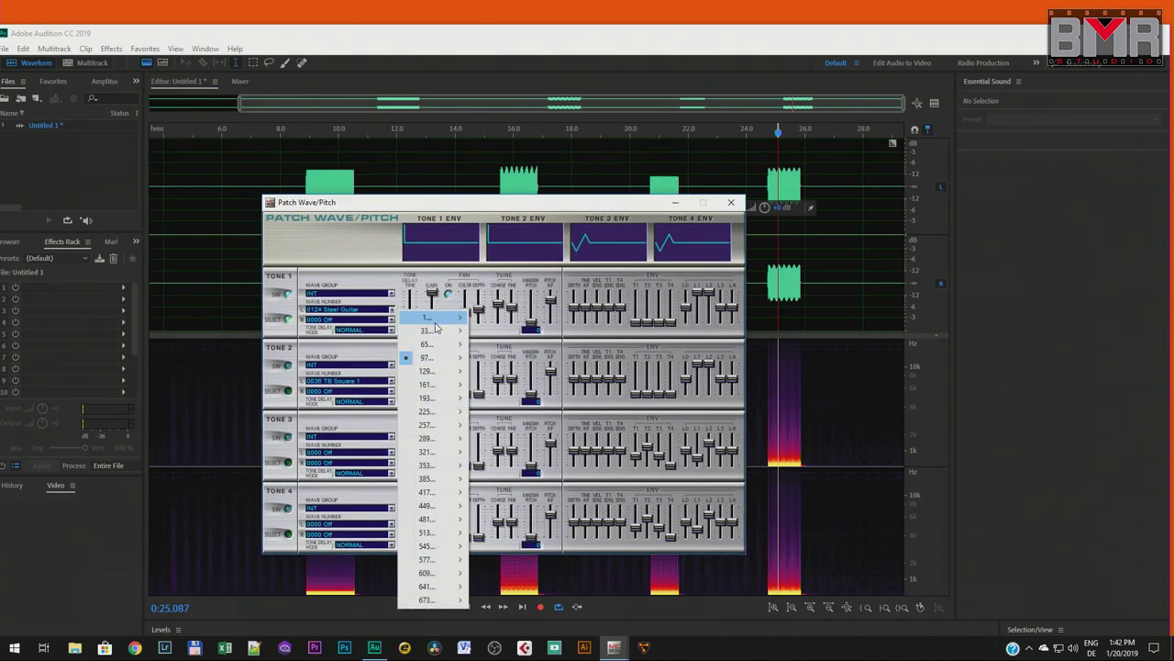
pyautogui.moveTo(442, 332)
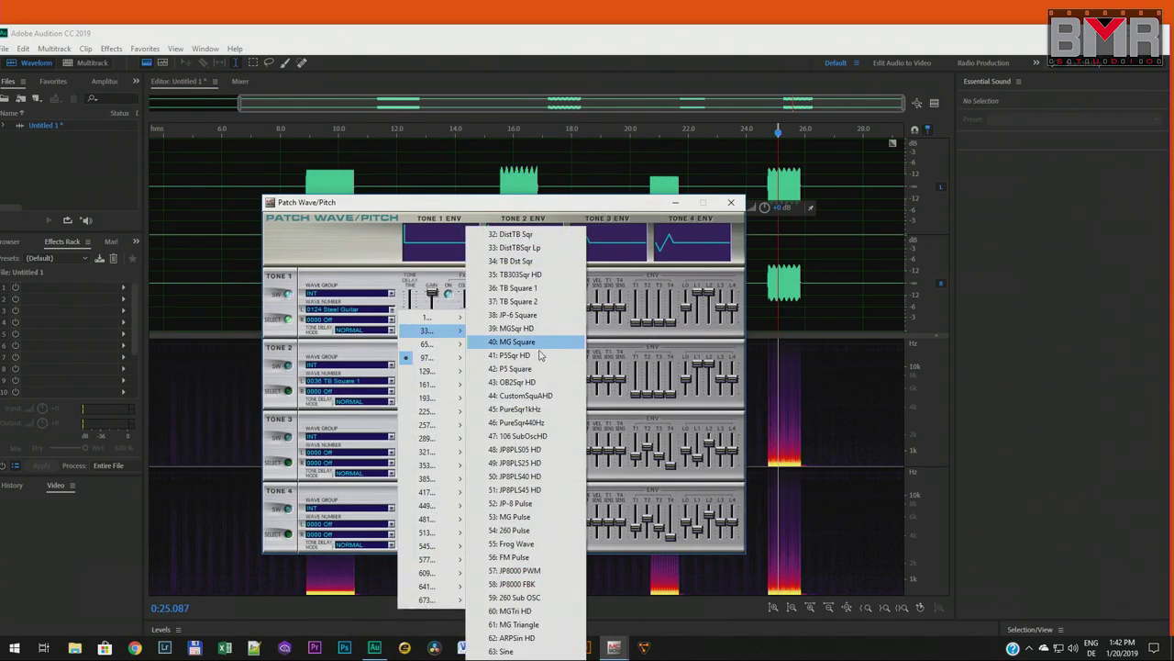
pyautogui.click(521, 584)
pyautogui.moveTo(525, 210); pyautogui.dragTo(489, 202)
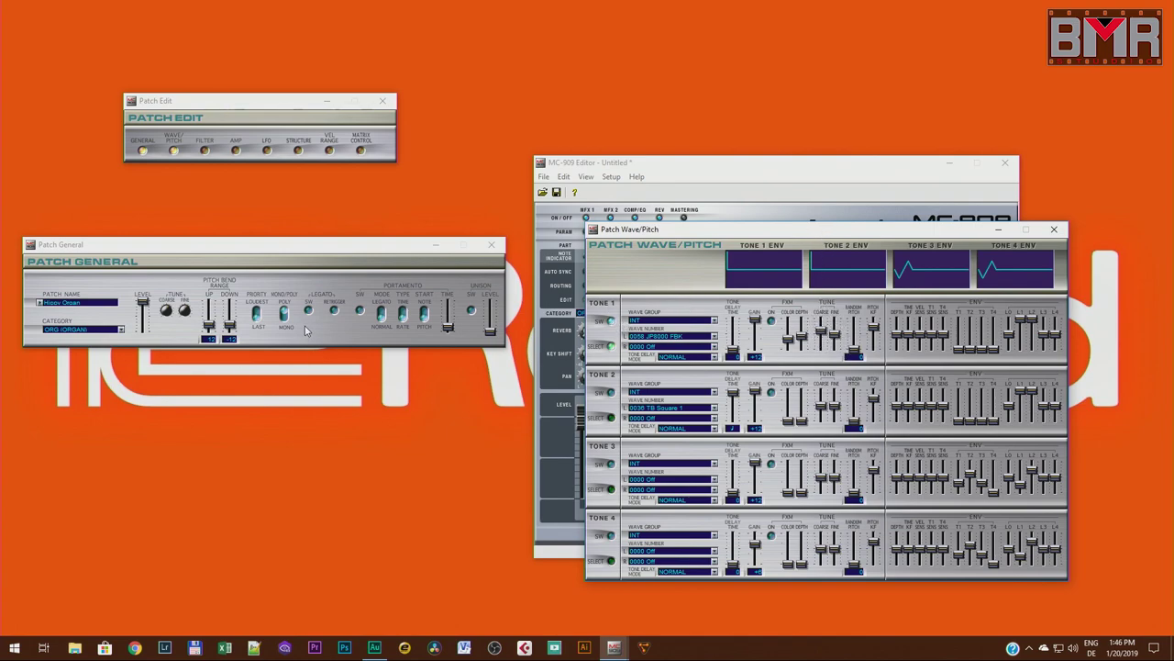
# - Rearrange the Patch General and Patch Wave/Pitch windows and set the left wave of all four tones to 23 JP-8 Saw
pyautogui.moveTo(310, 249); pyautogui.dragTo(538, 357)
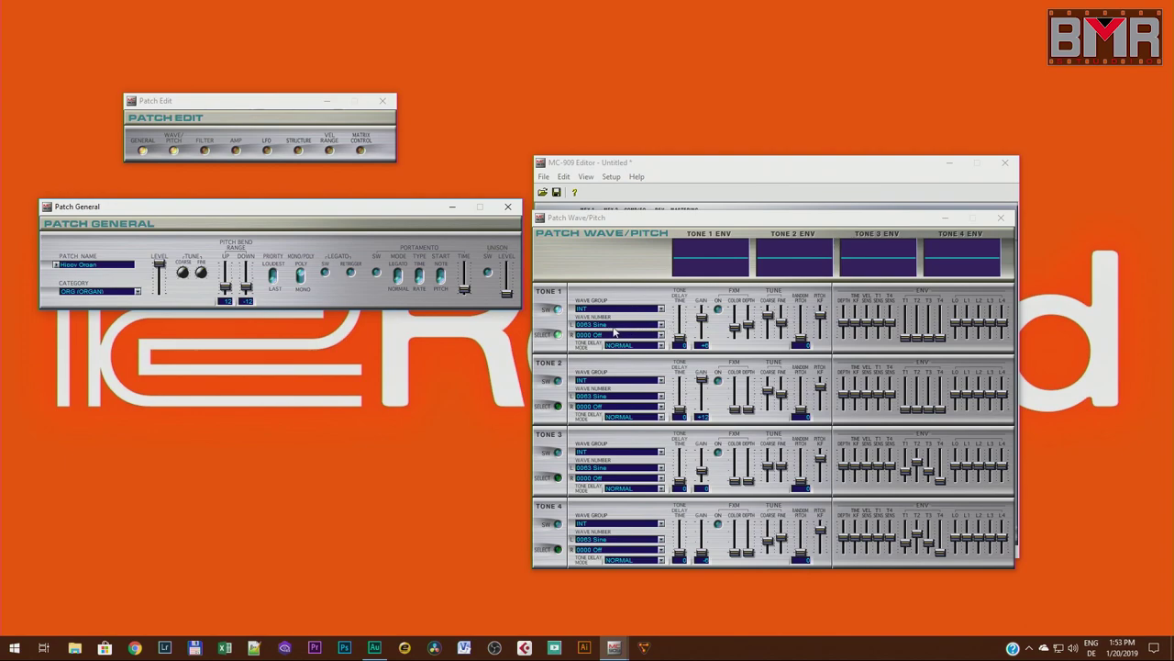
pyautogui.moveTo(624, 329); pyautogui.dragTo(643, 333)
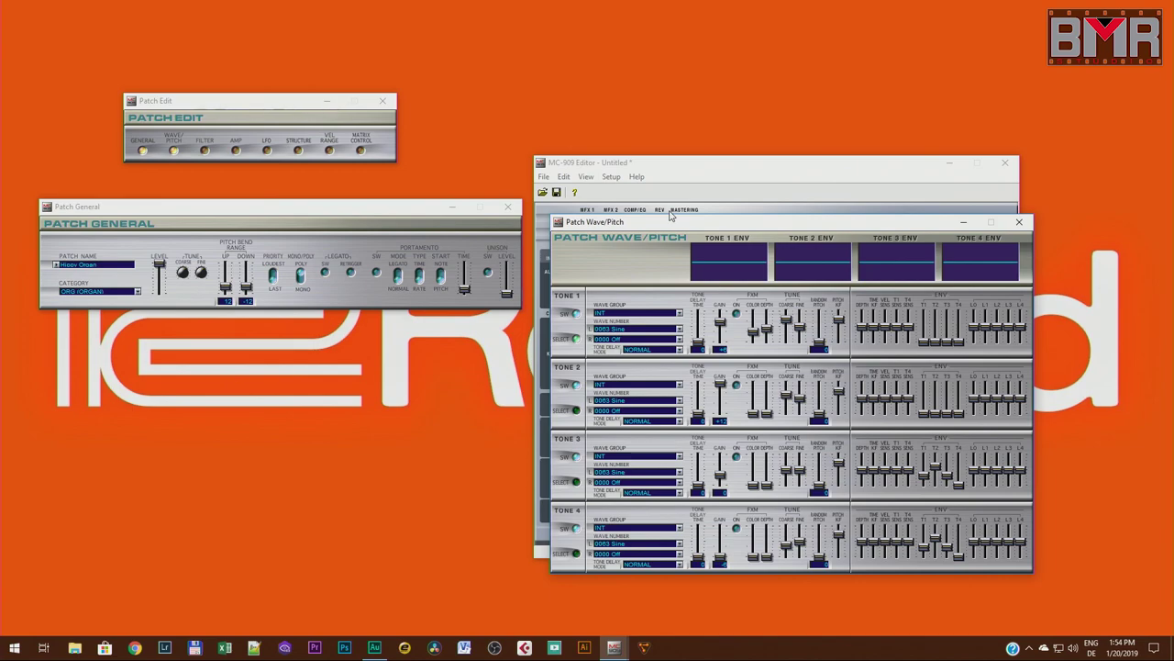
pyautogui.click(680, 329)
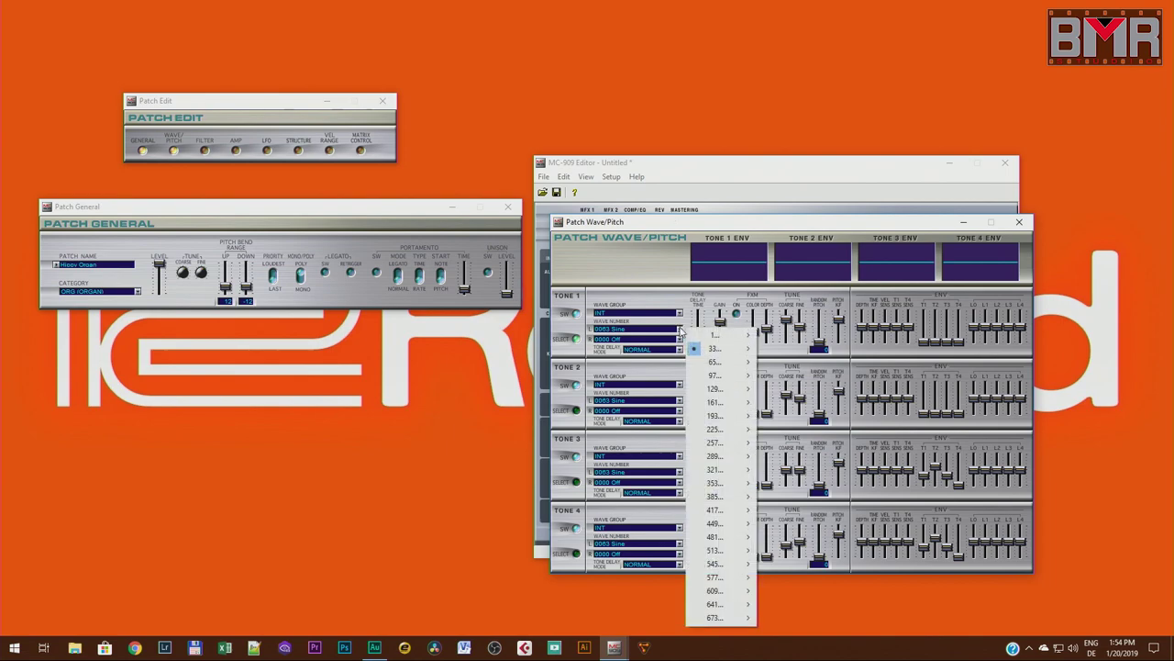
pyautogui.moveTo(708, 337)
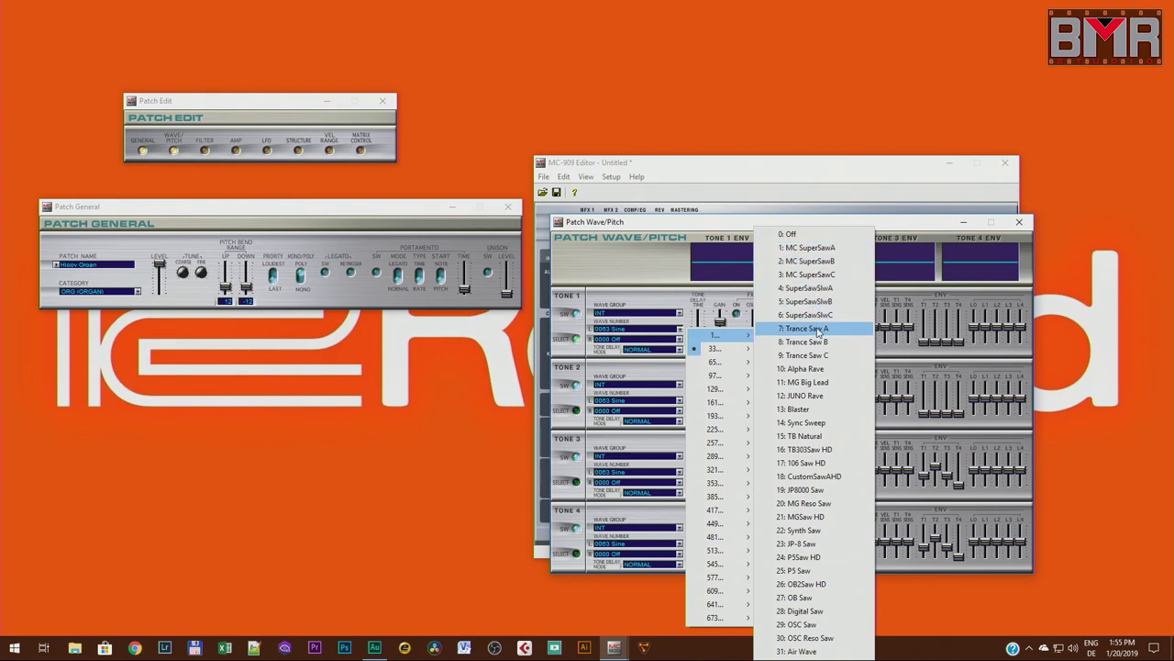
pyautogui.click(800, 543)
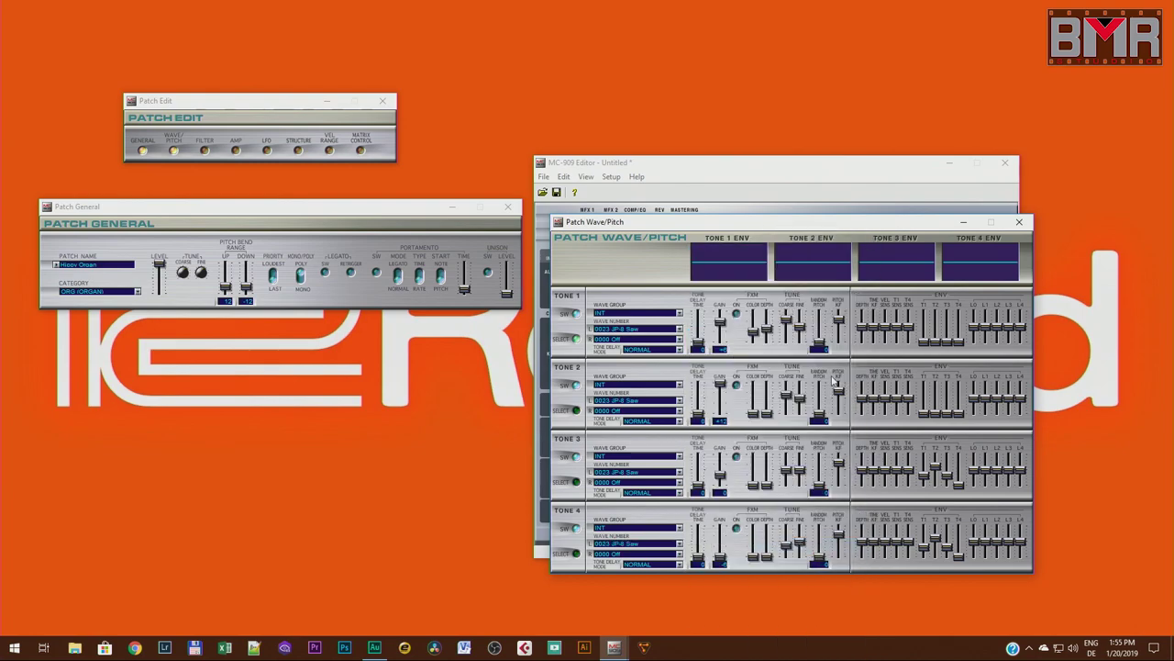
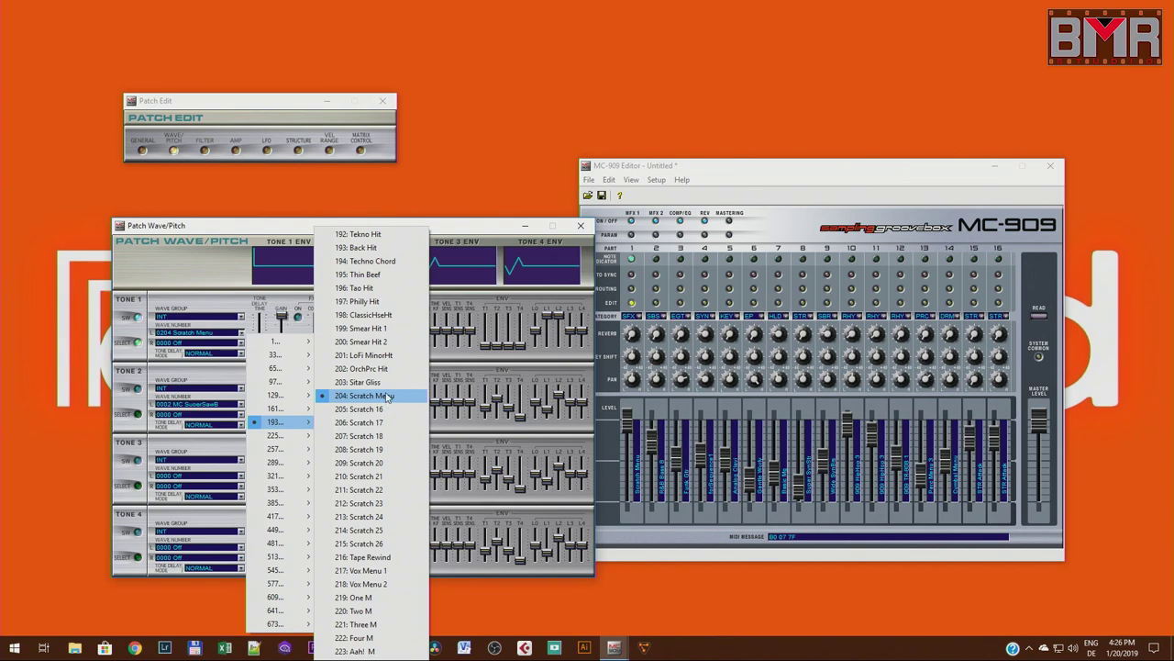
# - Set Tone 1's left wave to 206 Scratch 17 and lower its pitch key follow
pyautogui.click(367, 408)
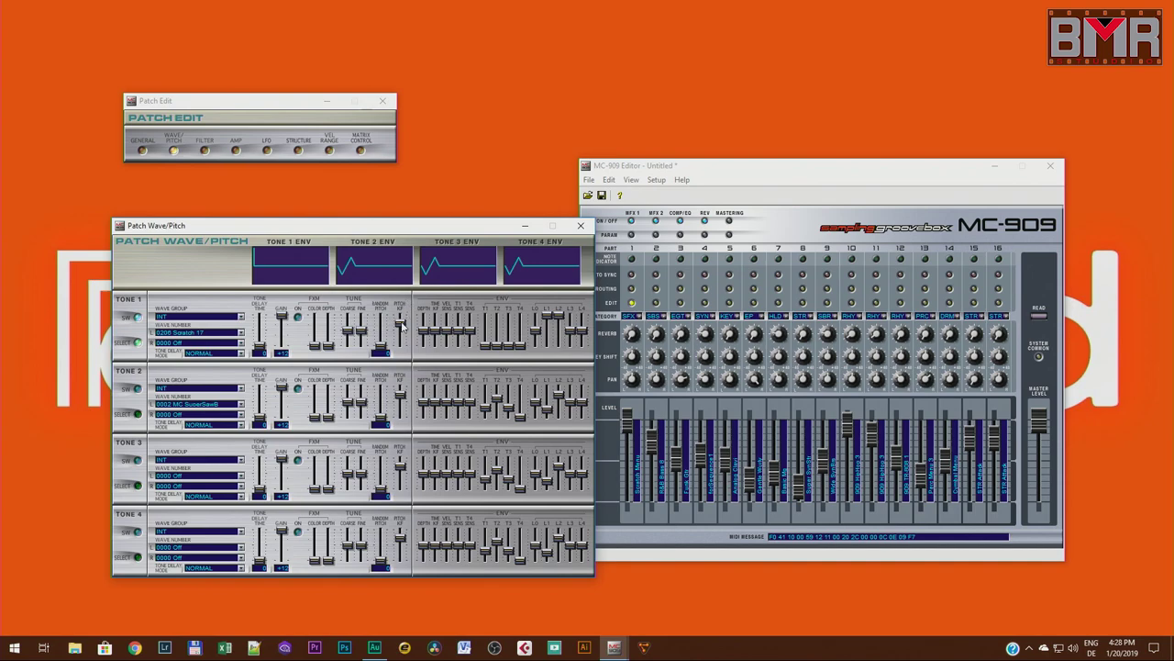
pyautogui.moveTo(401, 324); pyautogui.dragTo(402, 329)
pyautogui.moveTo(402, 334); pyautogui.dragTo(401, 336)
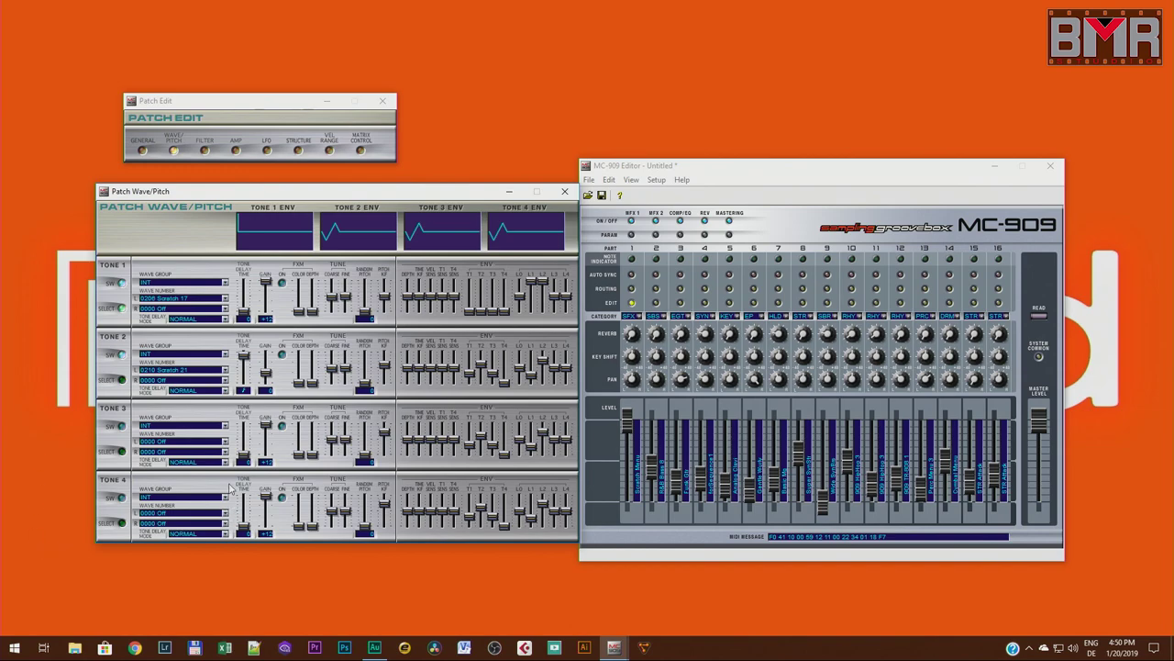
# - Set Tone 3's left wave to 213 Scratch 24, then raise its delay time to a note value and adjust its tuning
pyautogui.click(226, 444)
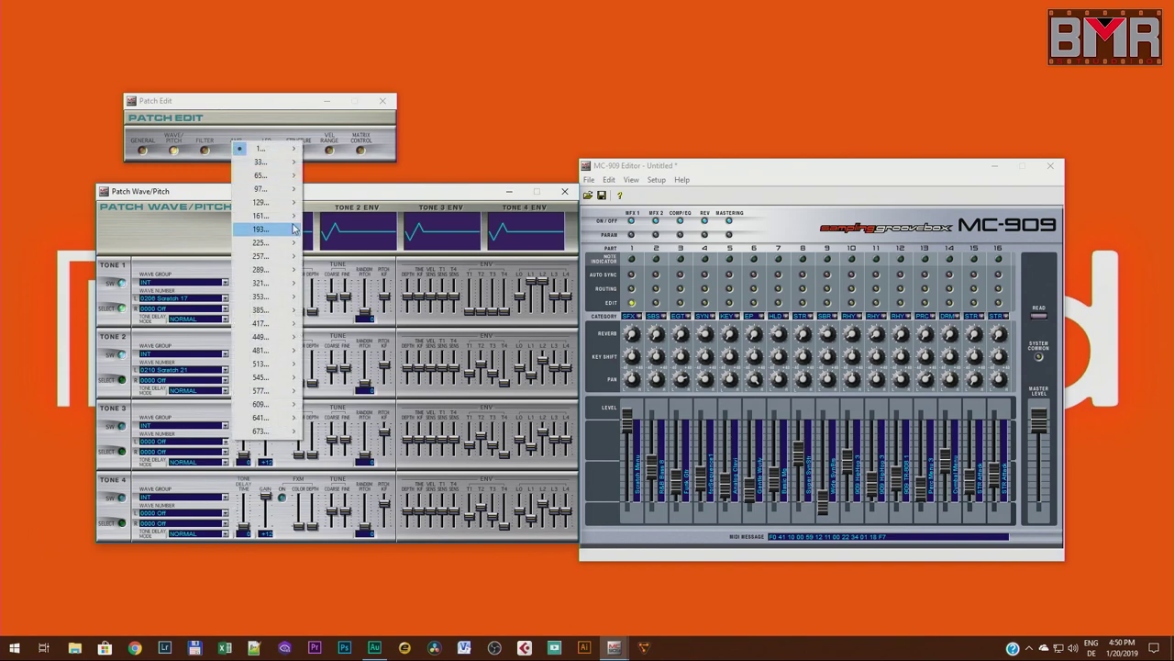
pyautogui.moveTo(289, 238)
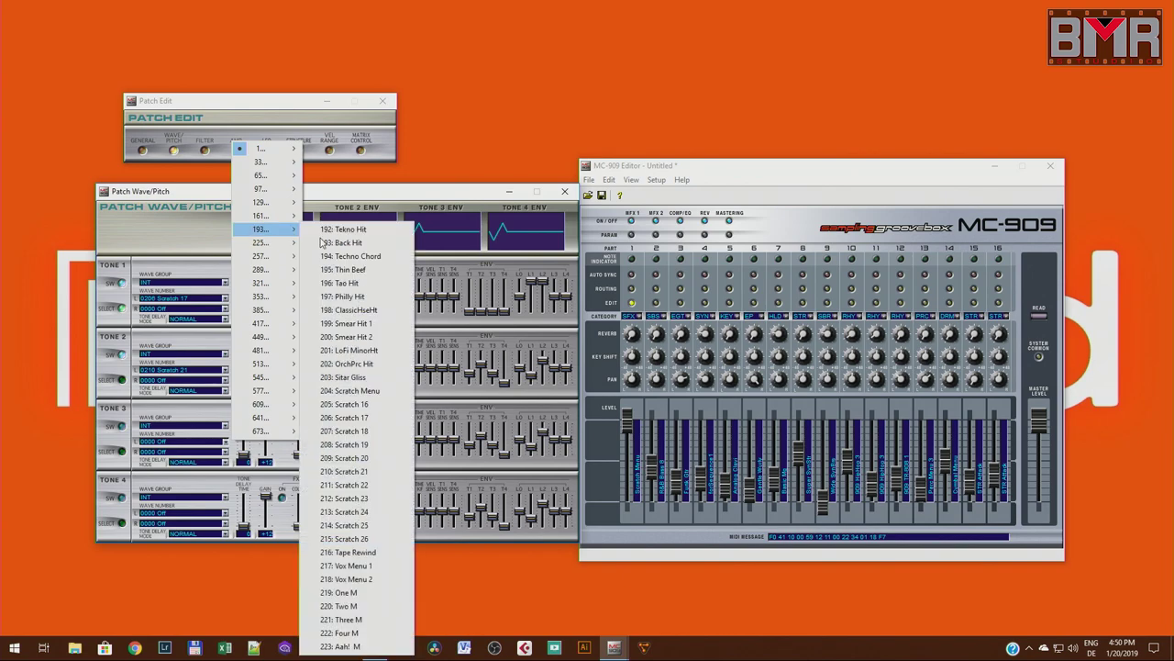
pyautogui.click(349, 500)
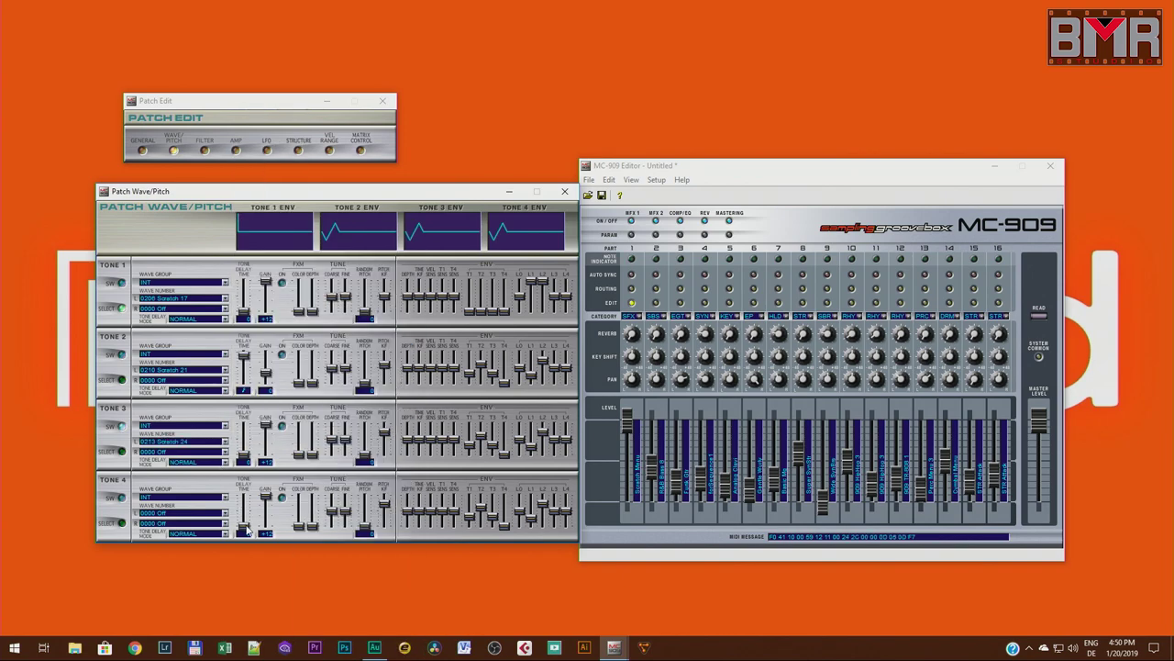
pyautogui.moveTo(245, 457); pyautogui.dragTo(244, 425)
pyautogui.moveTo(387, 435); pyautogui.dragTo(335, 446)
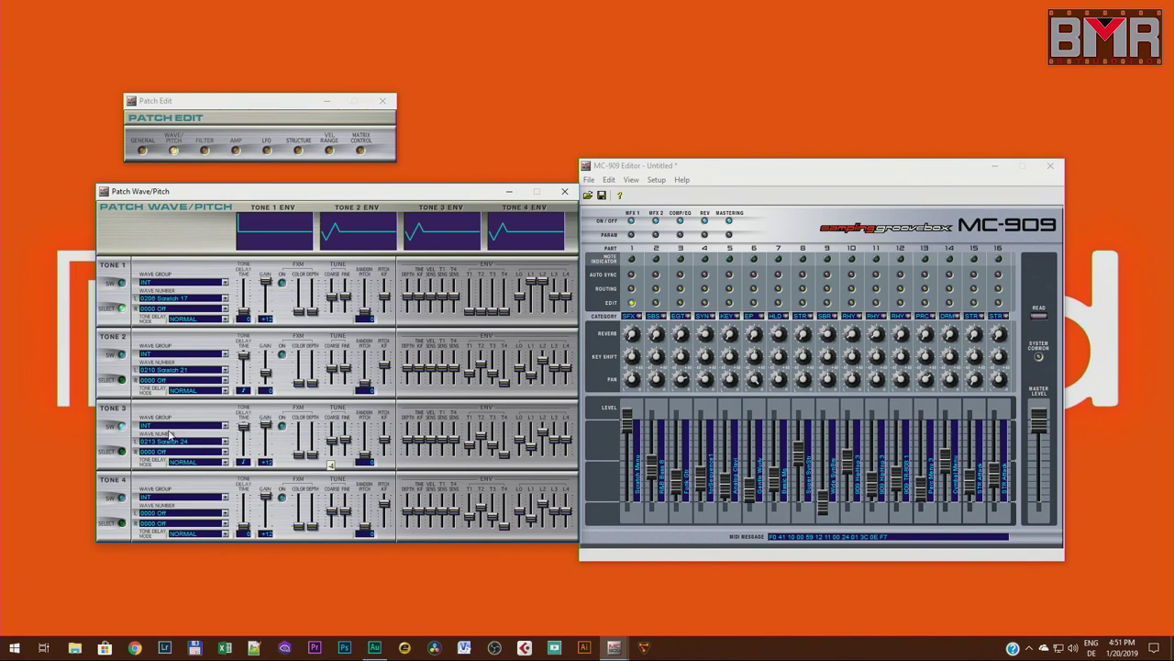
# - Set Tone 3's tone delay mode to HOLD
pyautogui.click(240, 345)
pyautogui.click(223, 462)
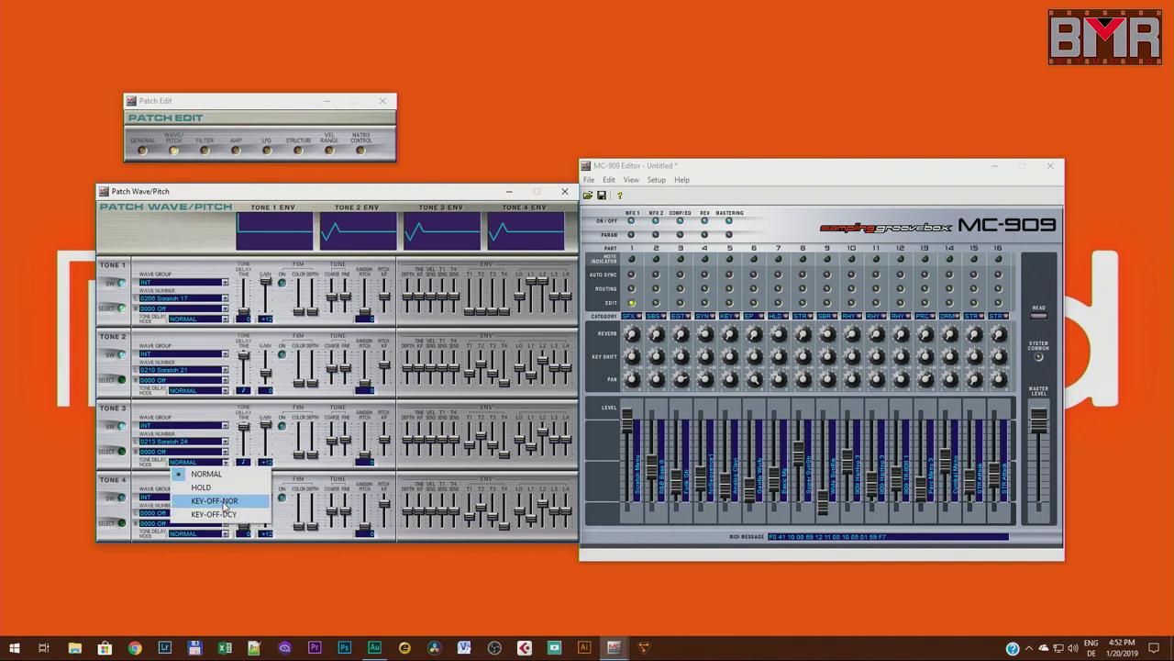
pyautogui.click(213, 487)
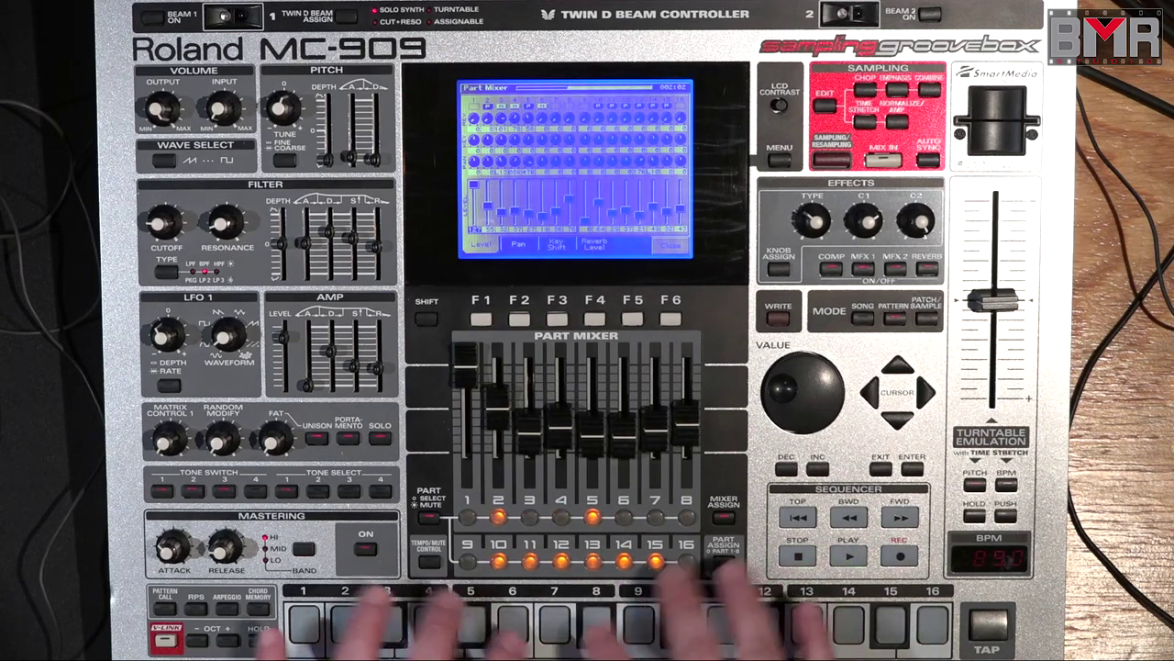
pyautogui.click(849, 555)
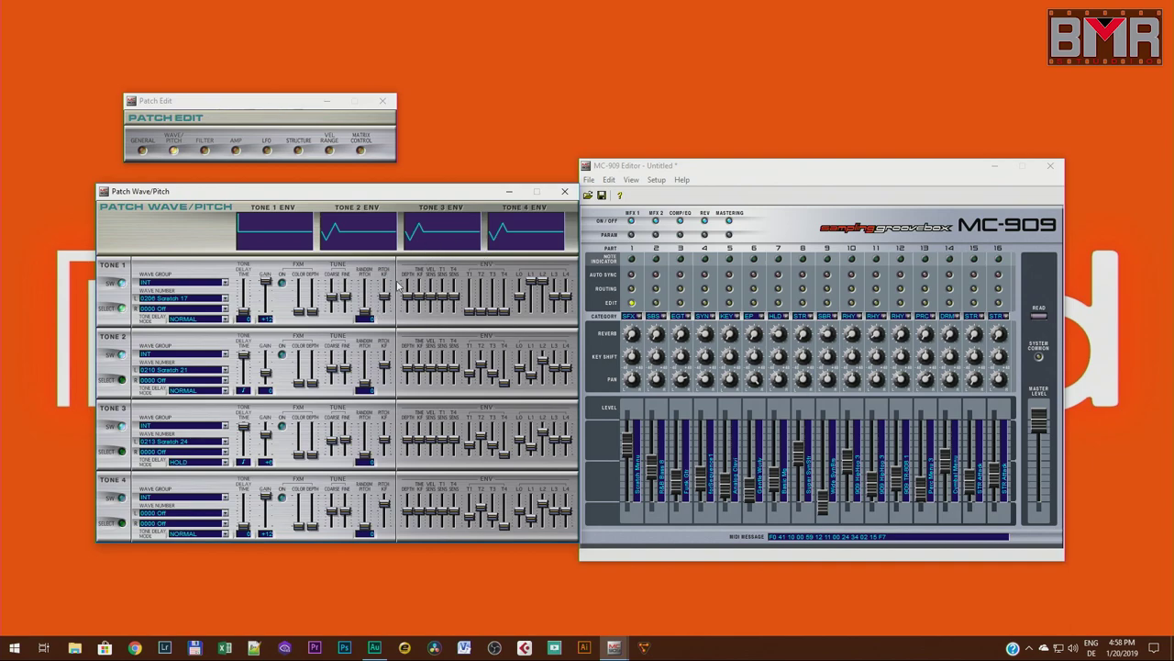
# - Reposition the Patch Wave/Pitch window and reshape Tone 1's pitch envelope by raising time T1 and adjusting T2 and the level values
pyautogui.moveTo(283, 193); pyautogui.dragTo(342, 219)
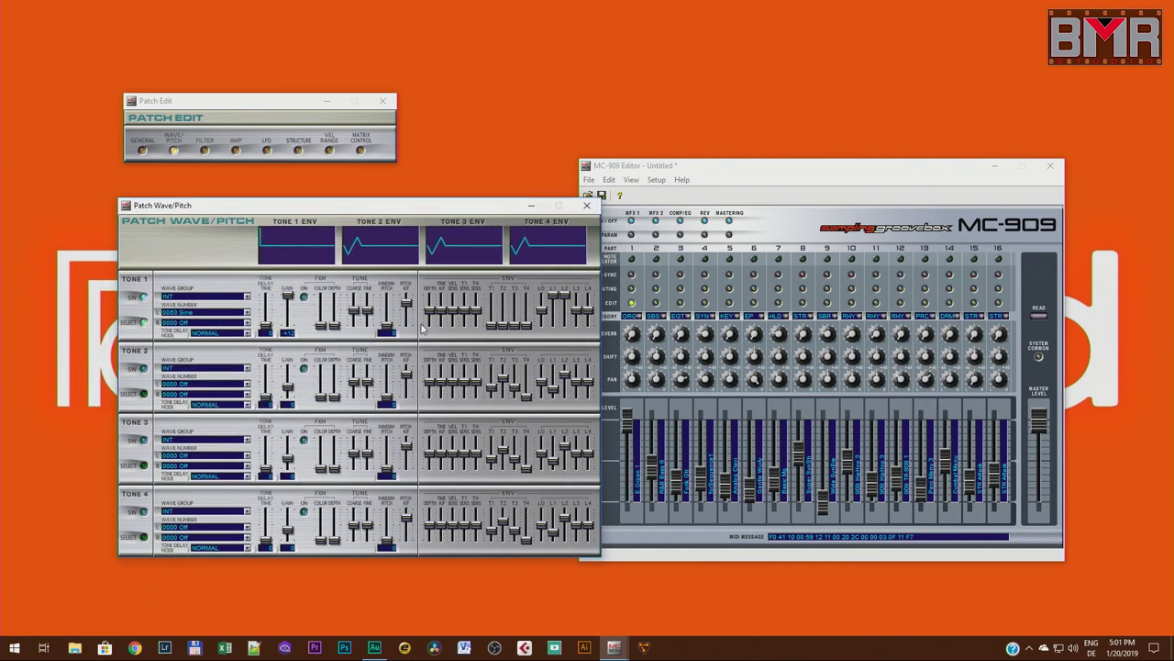
pyautogui.moveTo(494, 326); pyautogui.dragTo(553, 292)
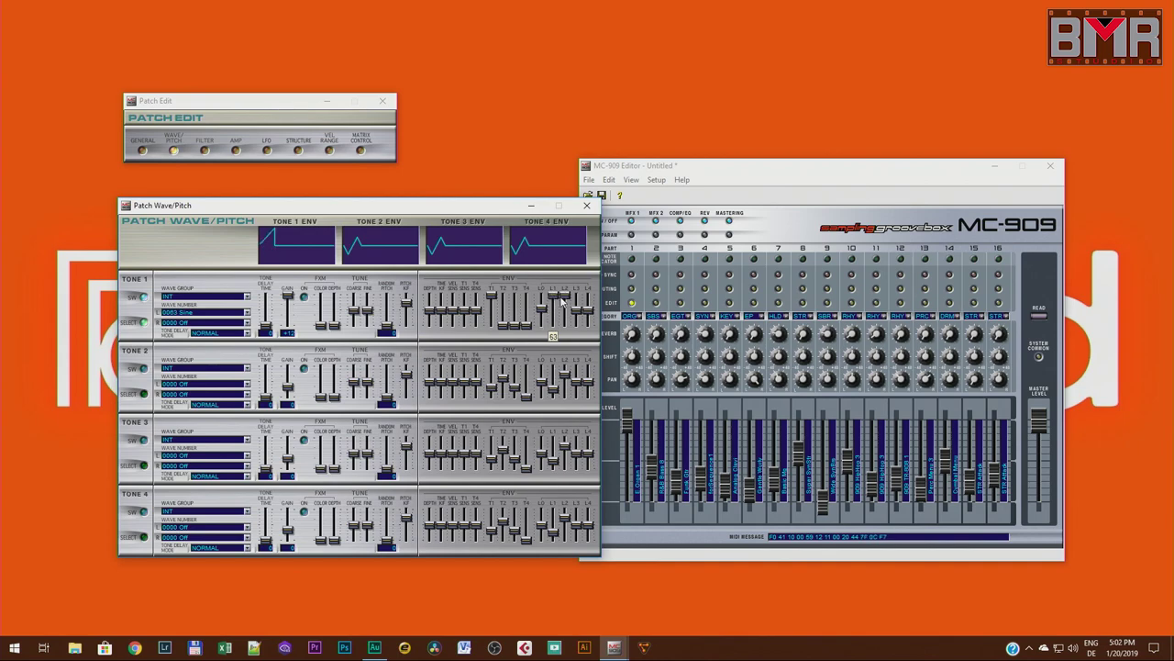
pyautogui.moveTo(504, 326); pyautogui.dragTo(577, 312)
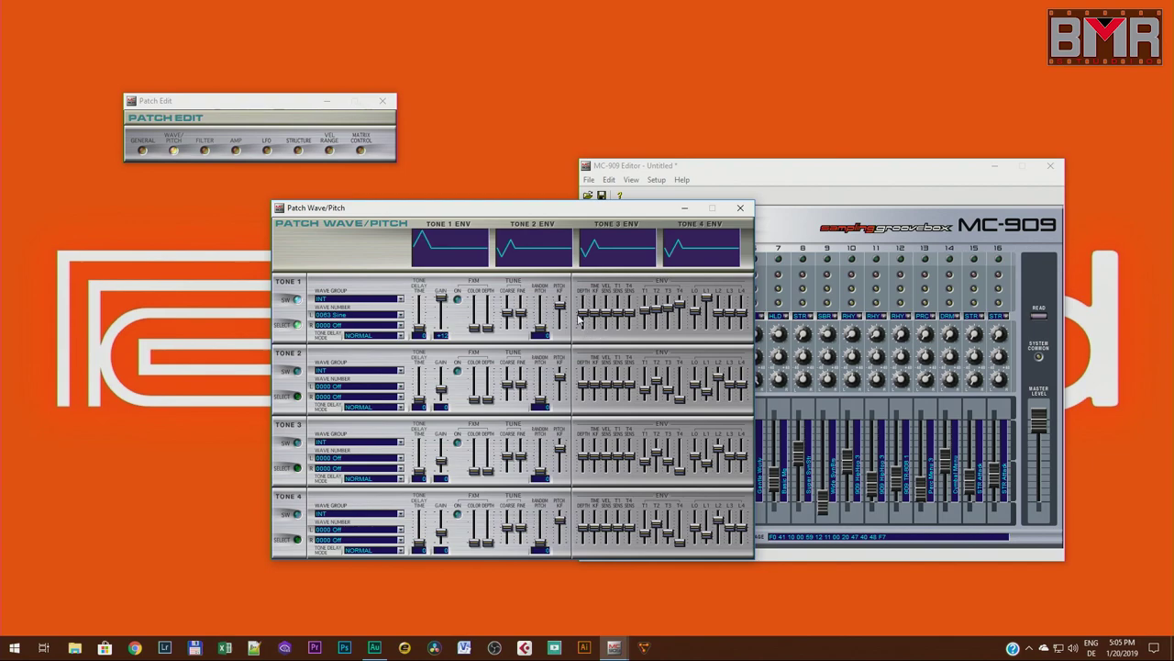
# - Shorten Tone 1's pitch envelope times T1 and T2, with T2 at 30, and lower the envelope depth to its minimum
pyautogui.moveTo(584, 315); pyautogui.dragTo(657, 322)
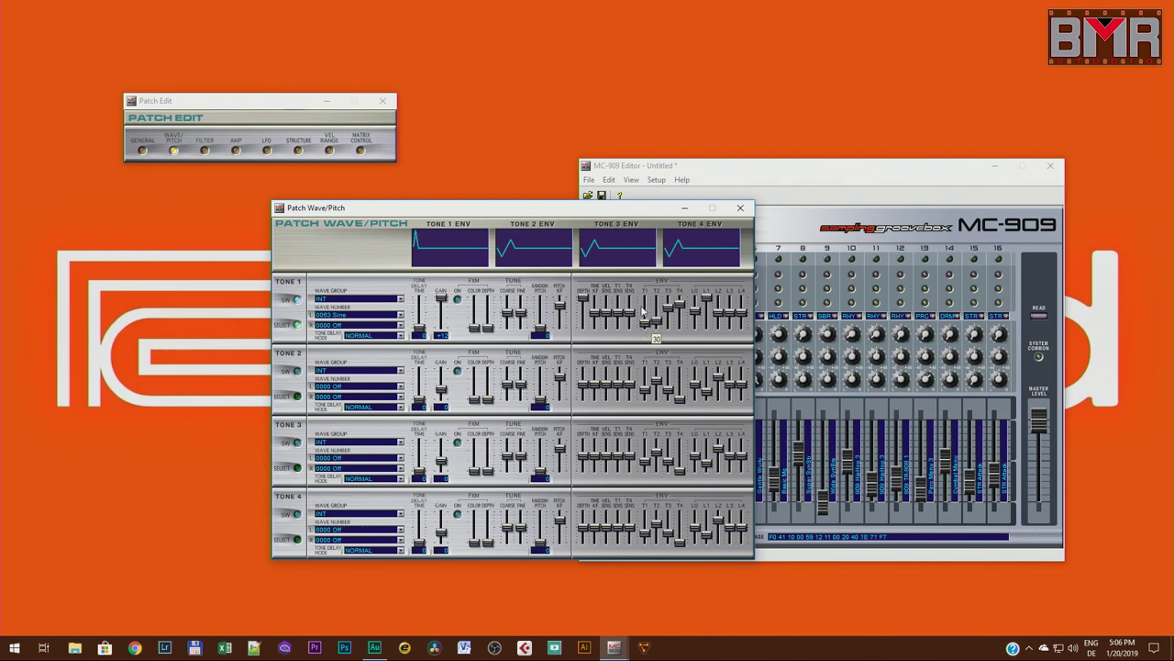
pyautogui.moveTo(586, 298); pyautogui.dragTo(580, 338)
pyautogui.moveTo(477, 211); pyautogui.dragTo(427, 209)
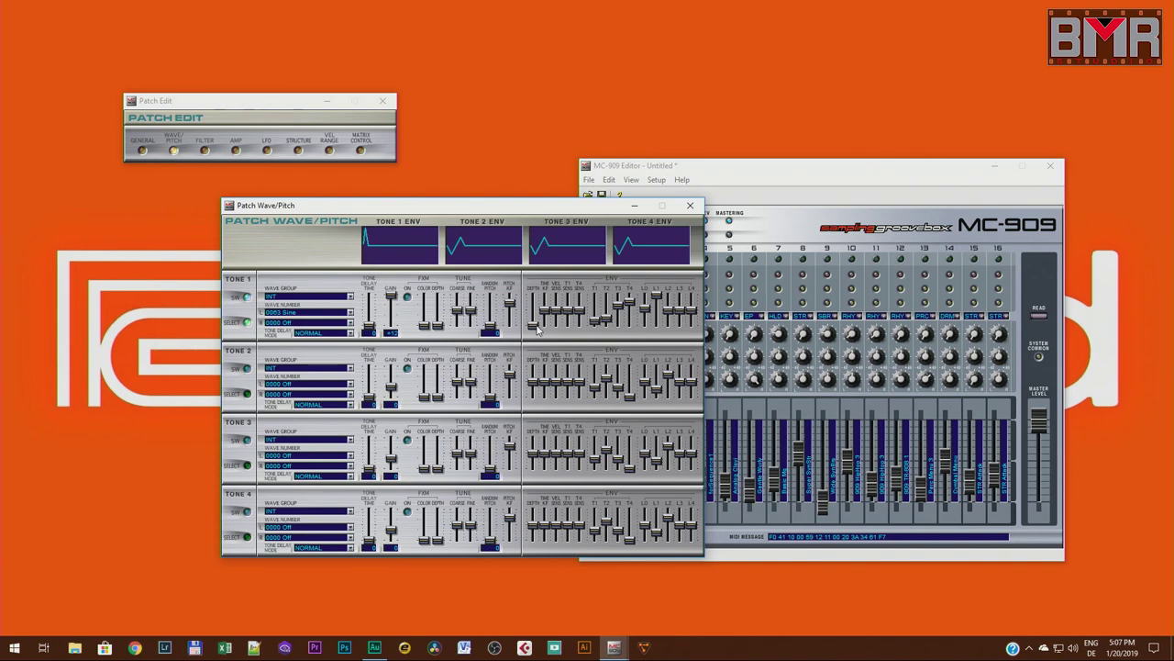
# - Set Tone 1's left wave to 23 JP-8 Saw and lower its pitch envelope time T1
pyautogui.click(349, 315)
pyautogui.moveTo(404, 323)
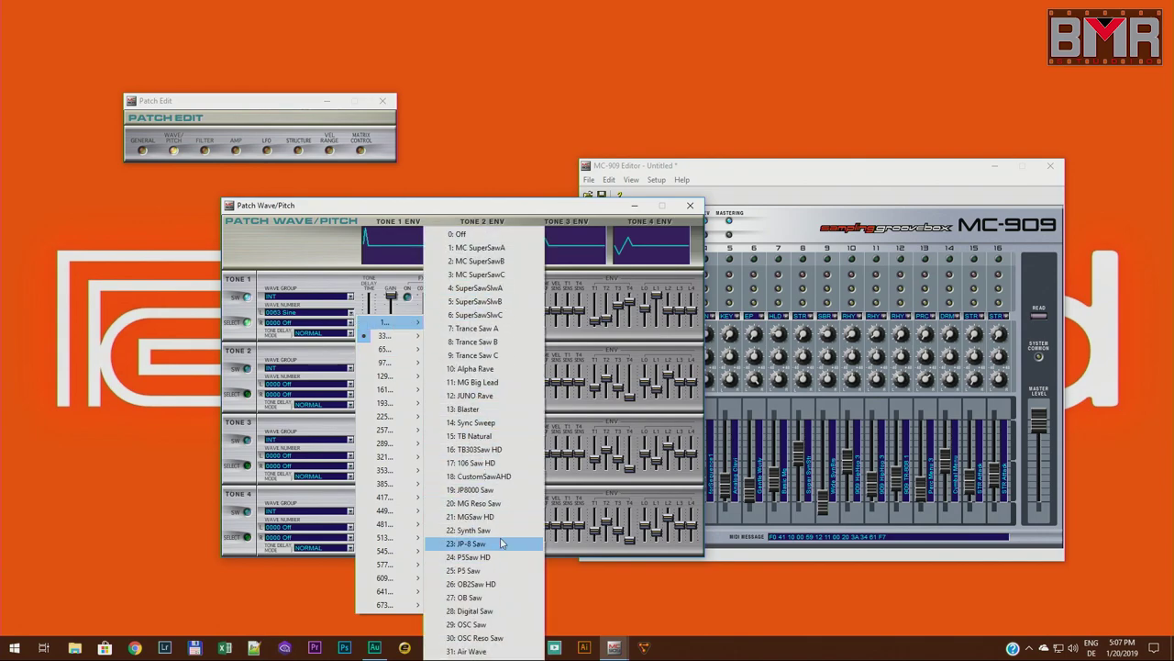
pyautogui.click(502, 544)
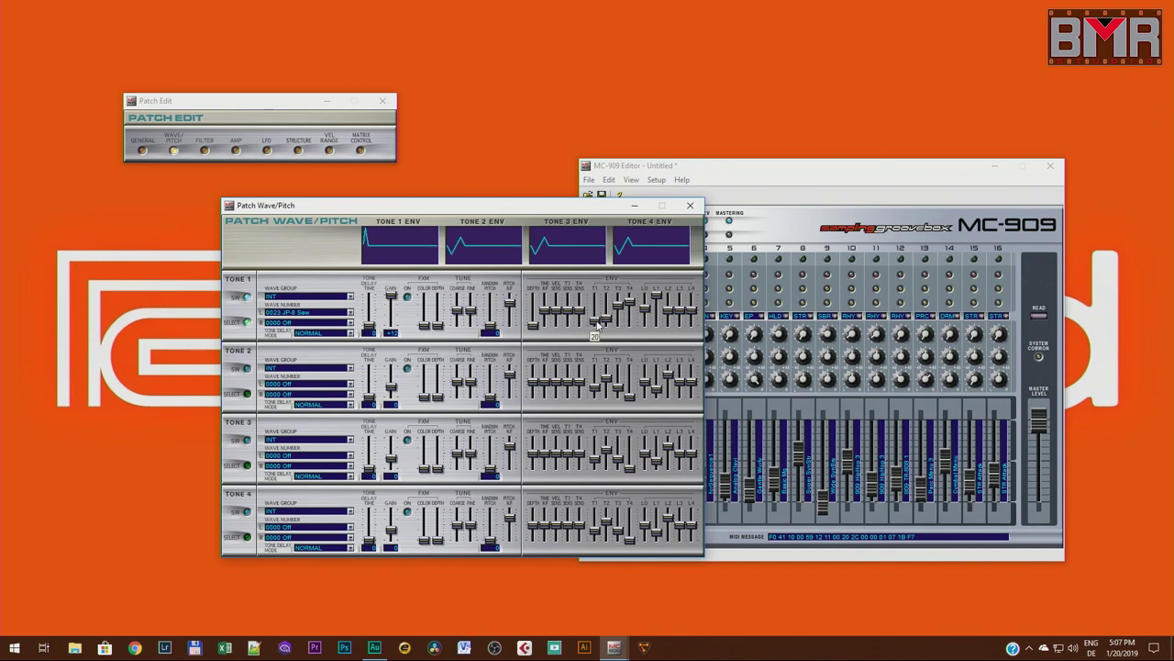
pyautogui.moveTo(598, 326); pyautogui.dragTo(594, 334)
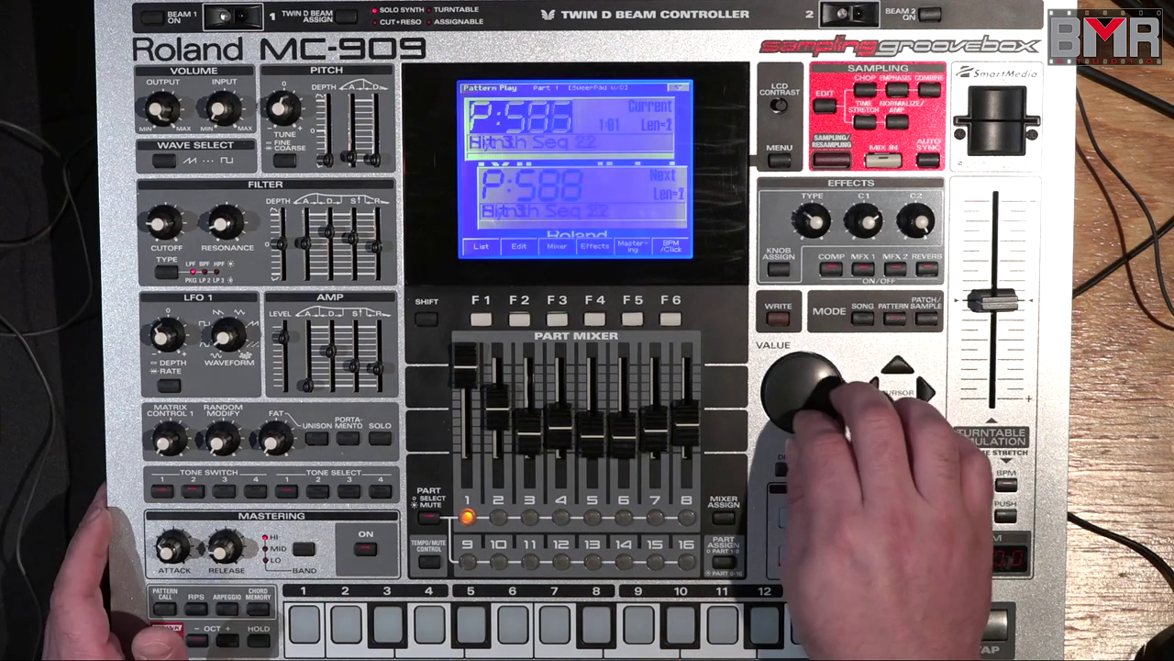
pyautogui.scroll(20, 803, 386)
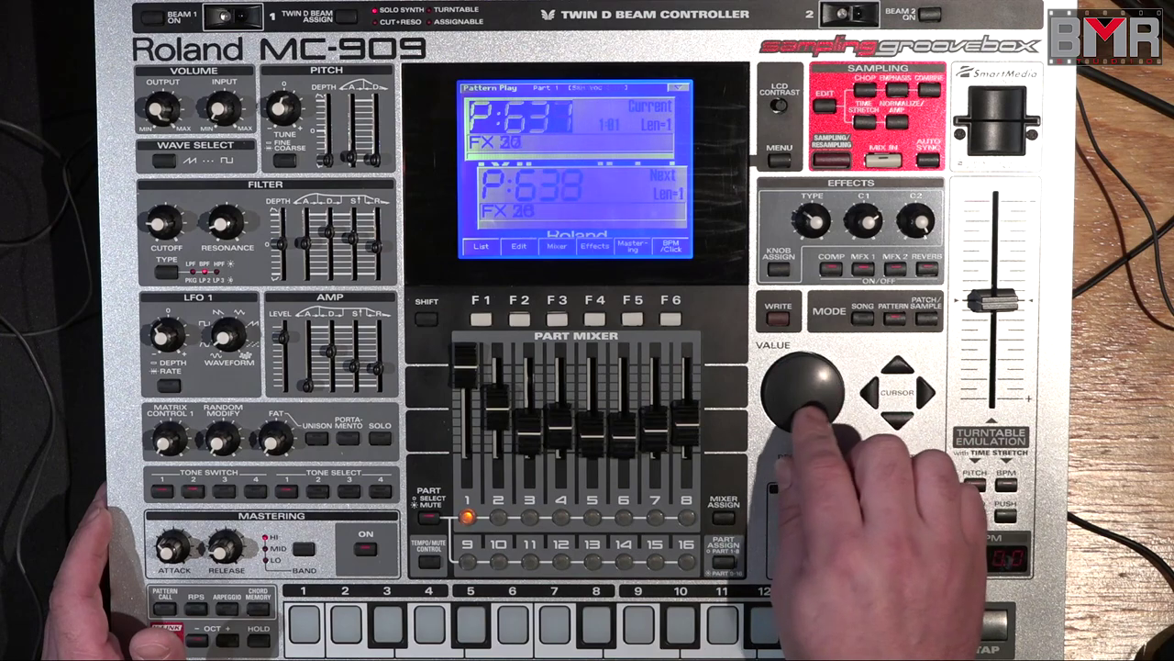
pyautogui.scroll(20, 798, 385)
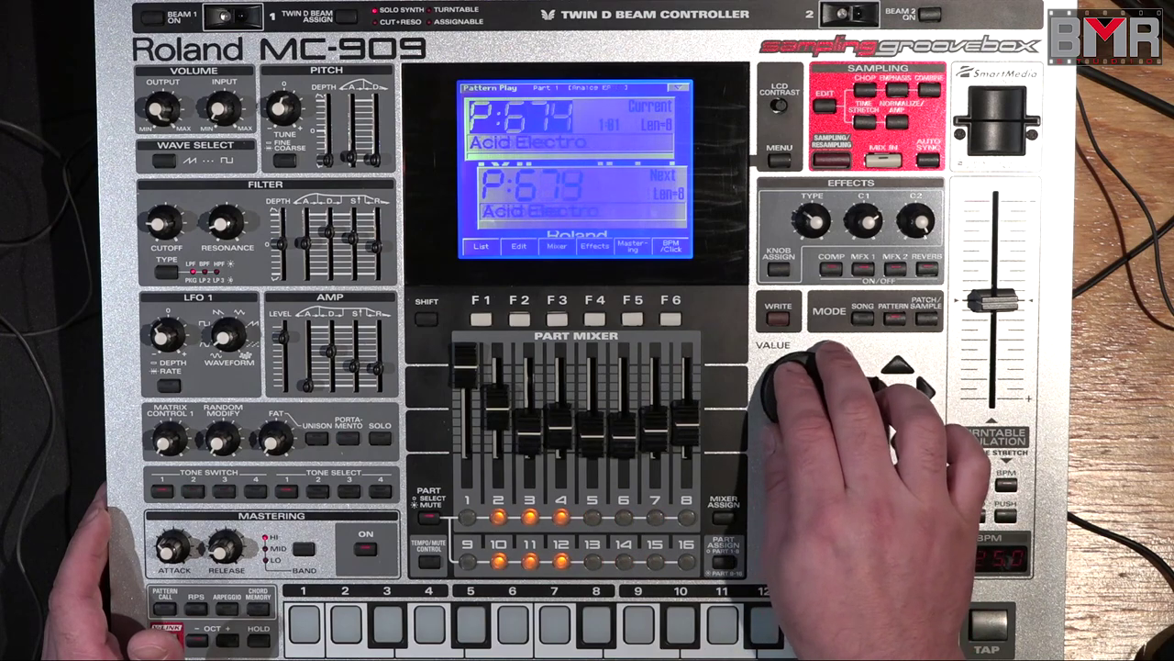
pyautogui.scroll(-20, 803, 386)
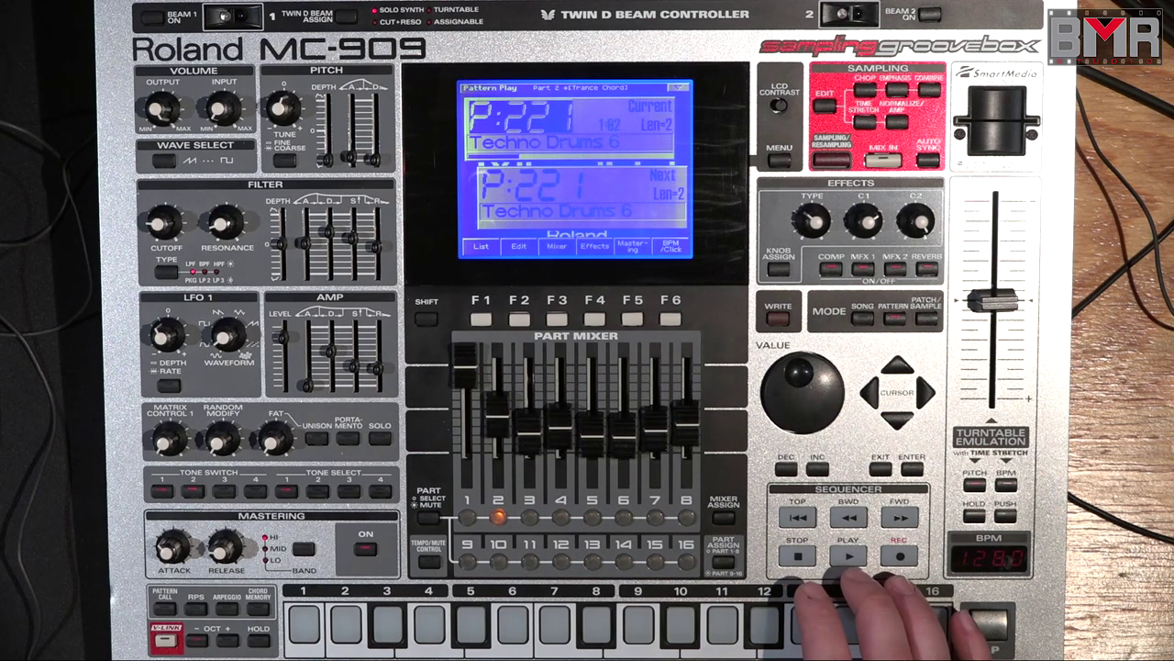
pyautogui.click(848, 555)
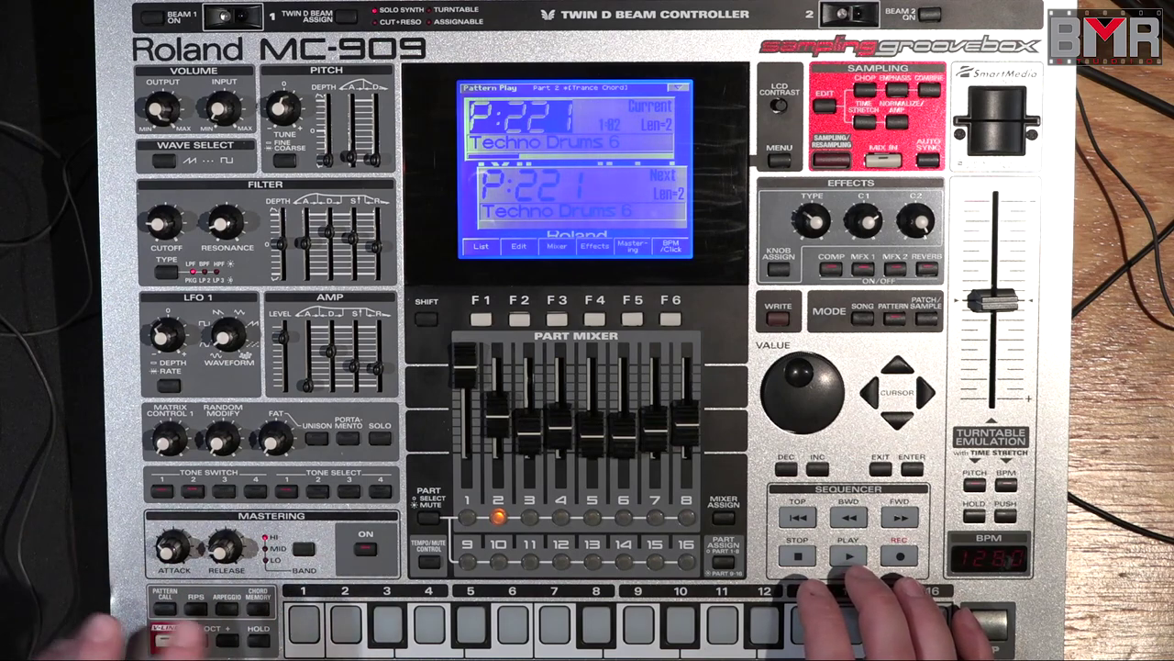
pyautogui.click(345, 624)
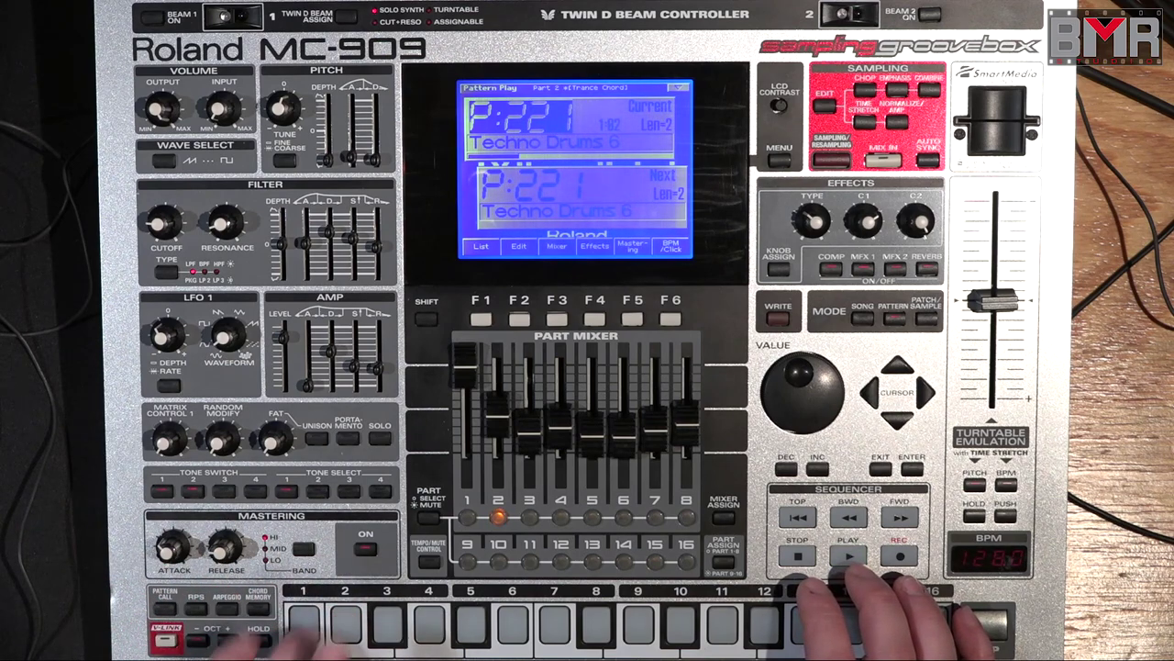
pyautogui.click(303, 624)
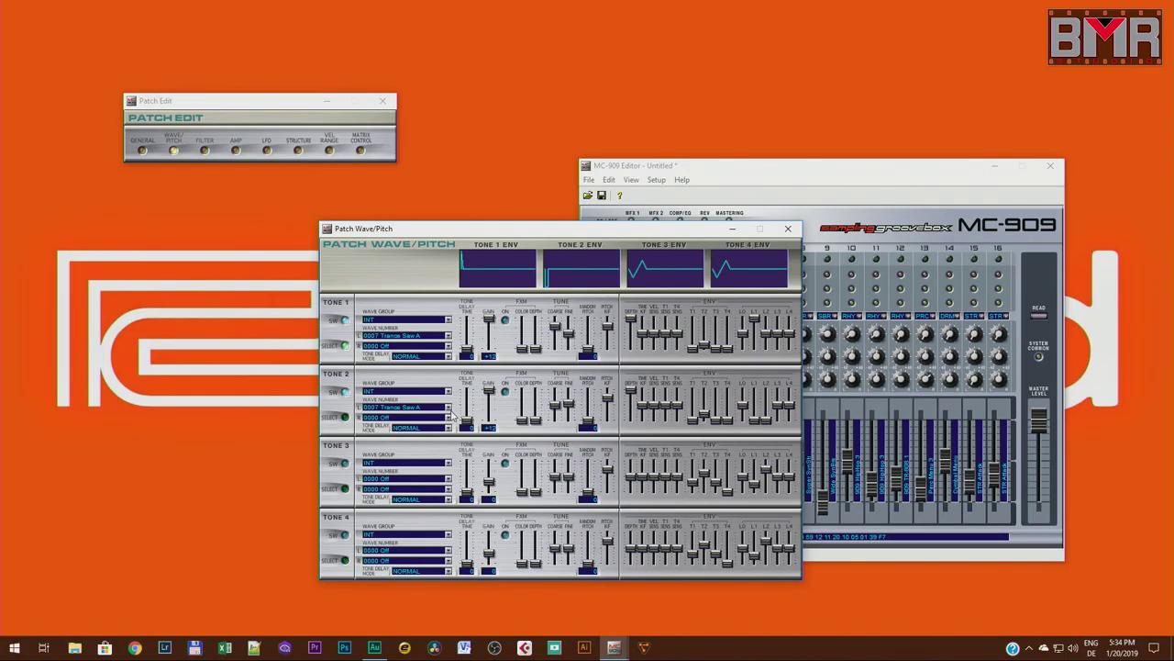
# - Set Tone 2's left wave to 29 OSC Saw
pyautogui.click(449, 408)
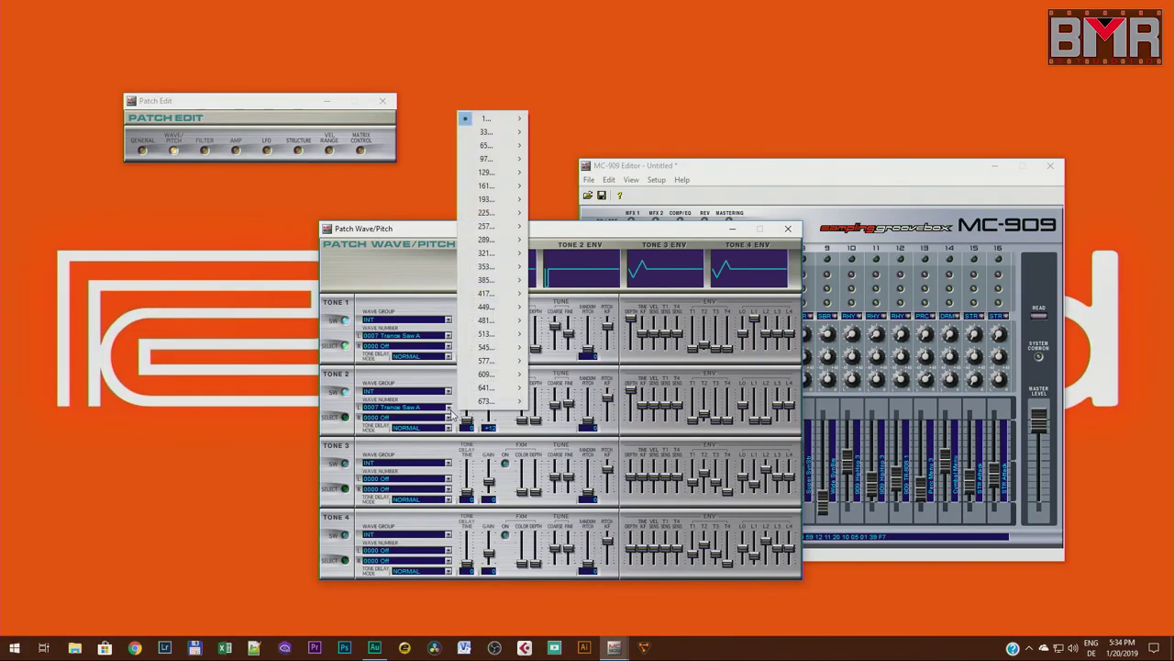
pyautogui.moveTo(503, 127)
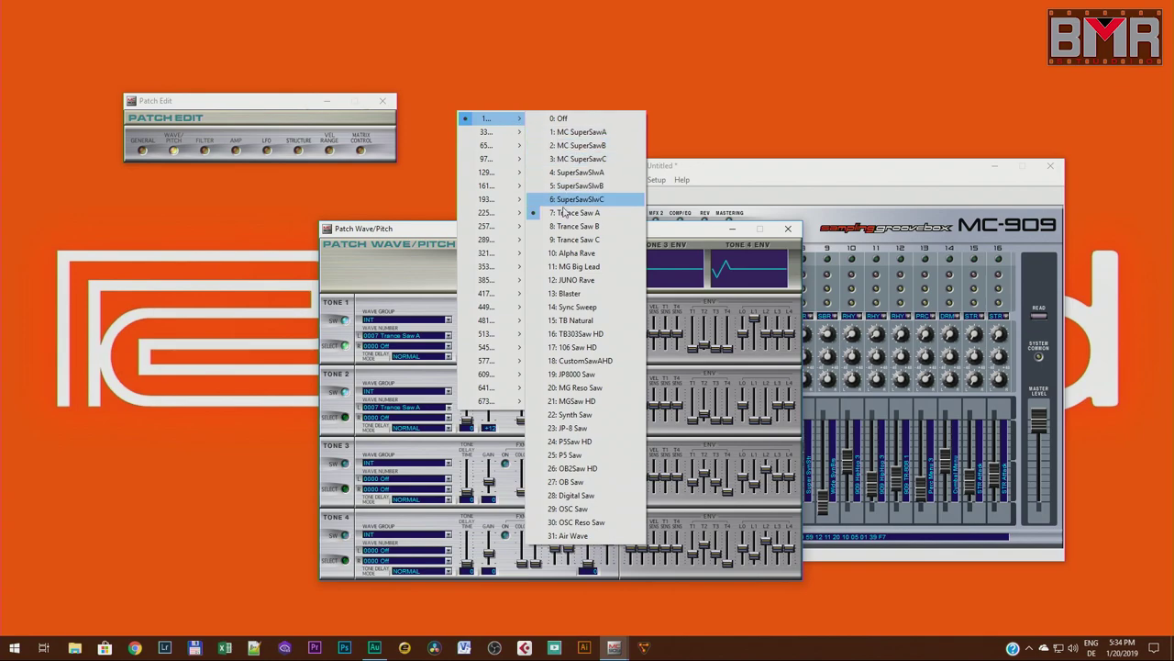
pyautogui.click(569, 509)
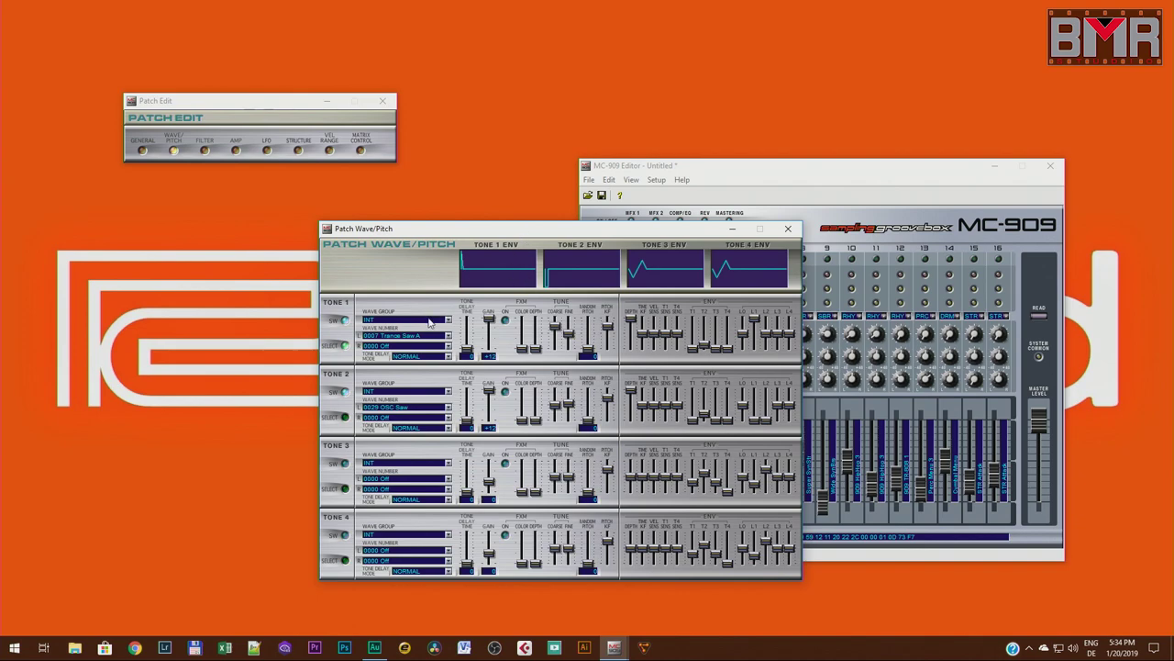
# - Adjust levels L1 and L2 and time T2 of Tone 2's pitch envelope and reposition the Patch Wave/Pitch window
pyautogui.click(754, 389)
pyautogui.moveTo(754, 389); pyautogui.dragTo(766, 415)
pyautogui.click(706, 417)
pyautogui.moveTo(707, 418); pyautogui.dragTo(706, 418)
pyautogui.moveTo(522, 234); pyautogui.dragTo(478, 229)
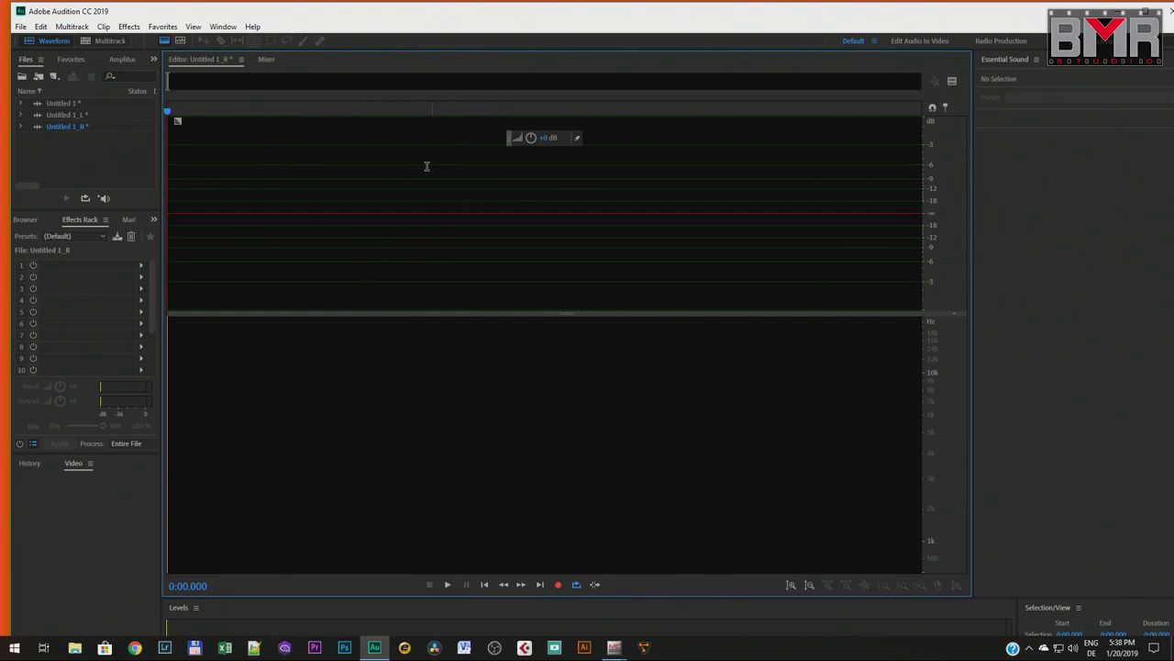
# - Maximize Adobe Audition and start recording the tone into the empty Untitled 1_R file
pyautogui.doubleClick(677, 6)
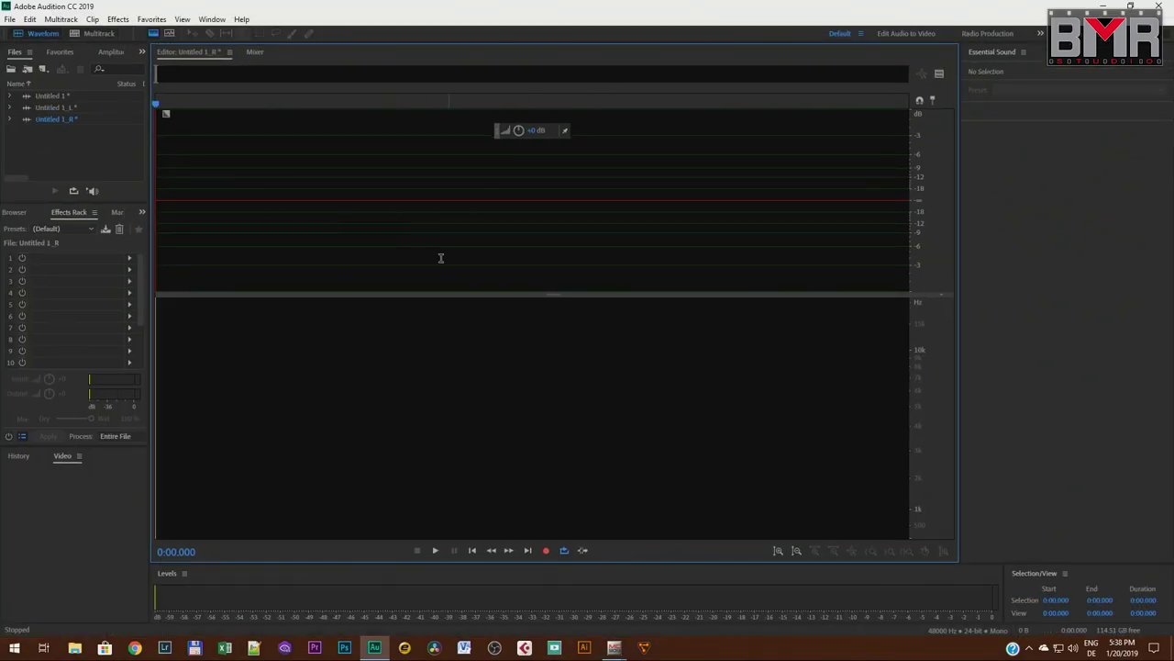
pyautogui.click(546, 551)
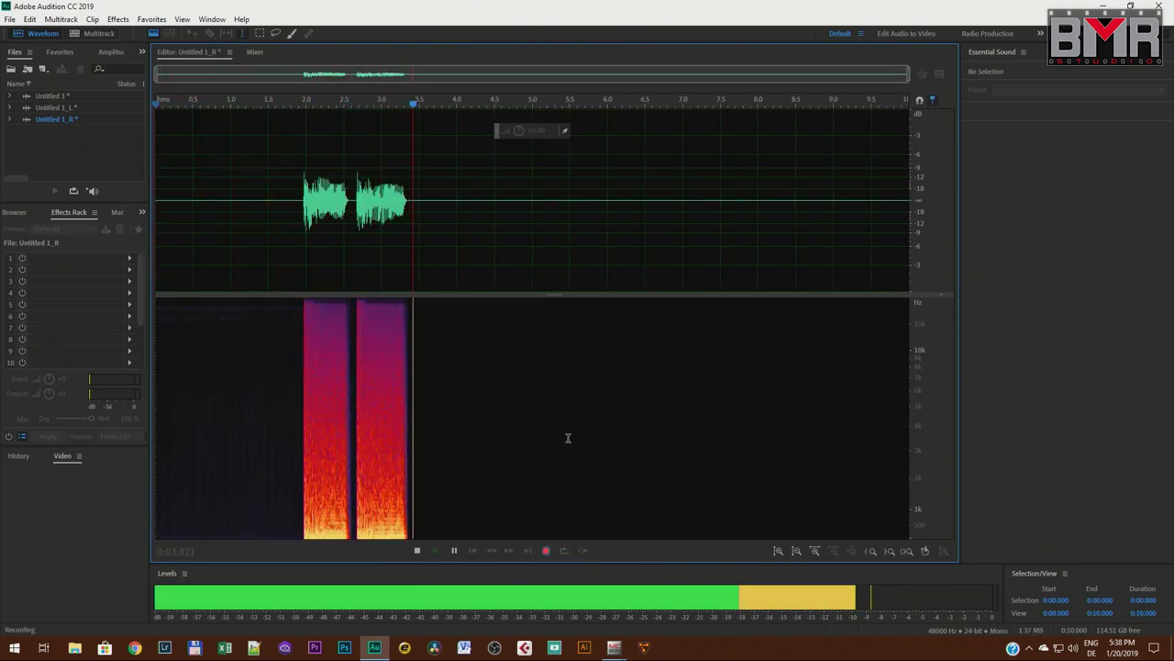
# - Stop the recording and examine the waveform cycles of the first two recorded notes in Untitled 1_R up close
pyautogui.press('space')
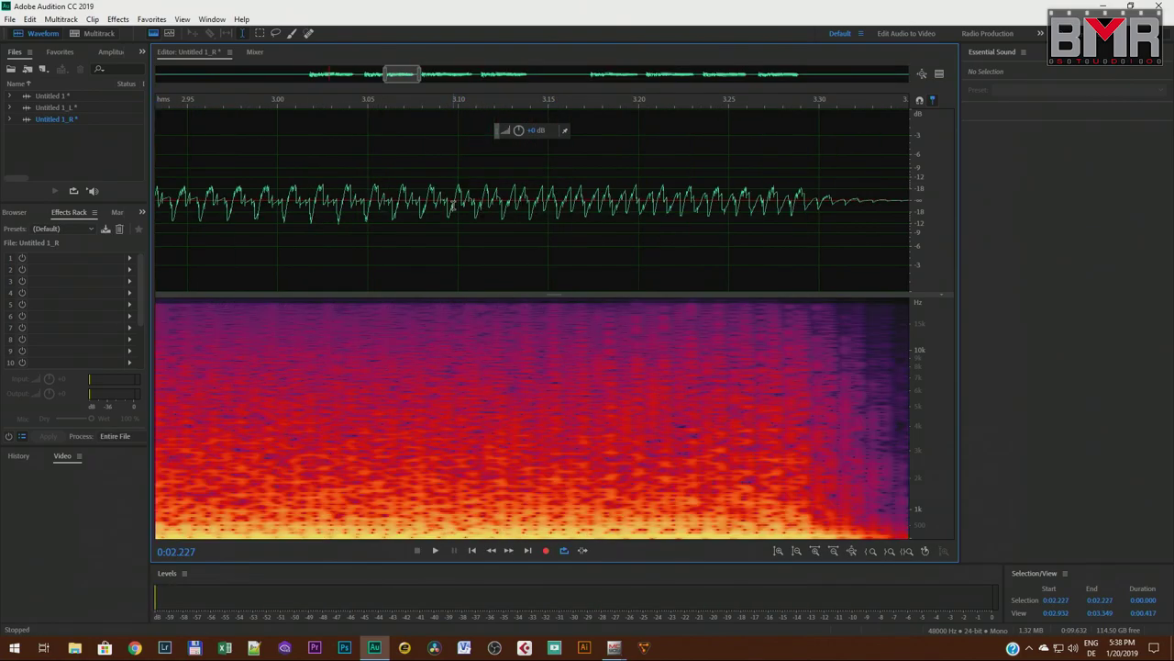
pyautogui.press('=')
pyautogui.press('=')
pyautogui.press('=')
pyautogui.press('=')
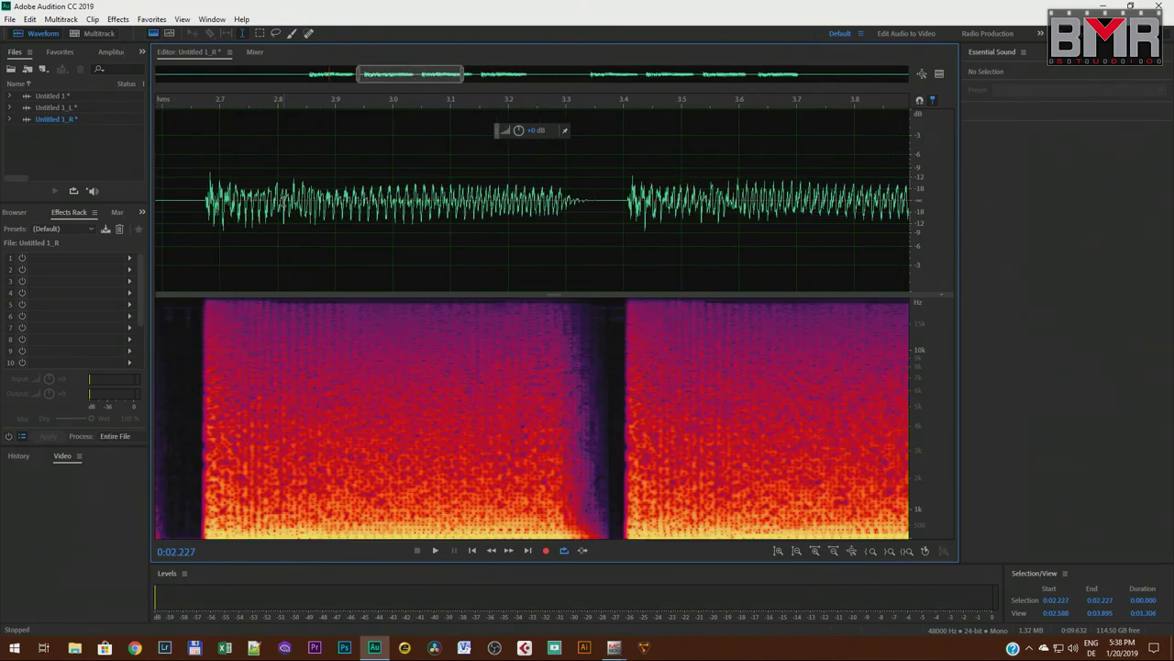
pyautogui.press('-')
pyautogui.press('-')
pyautogui.press('-')
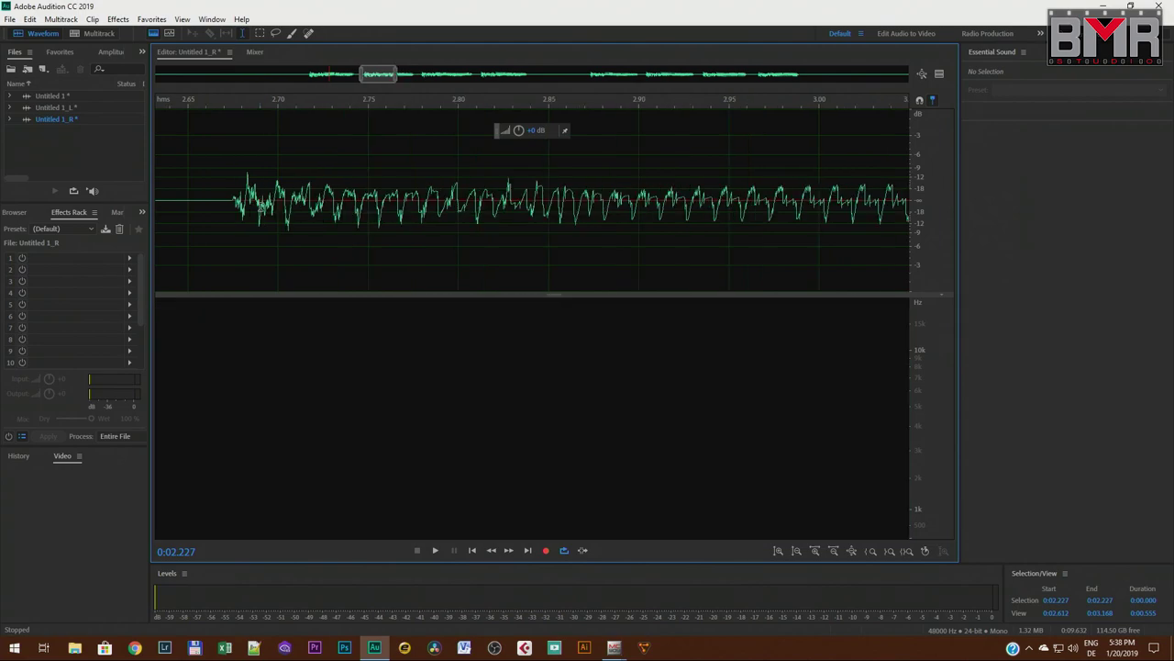
pyautogui.scroll(-2, 328, 194)
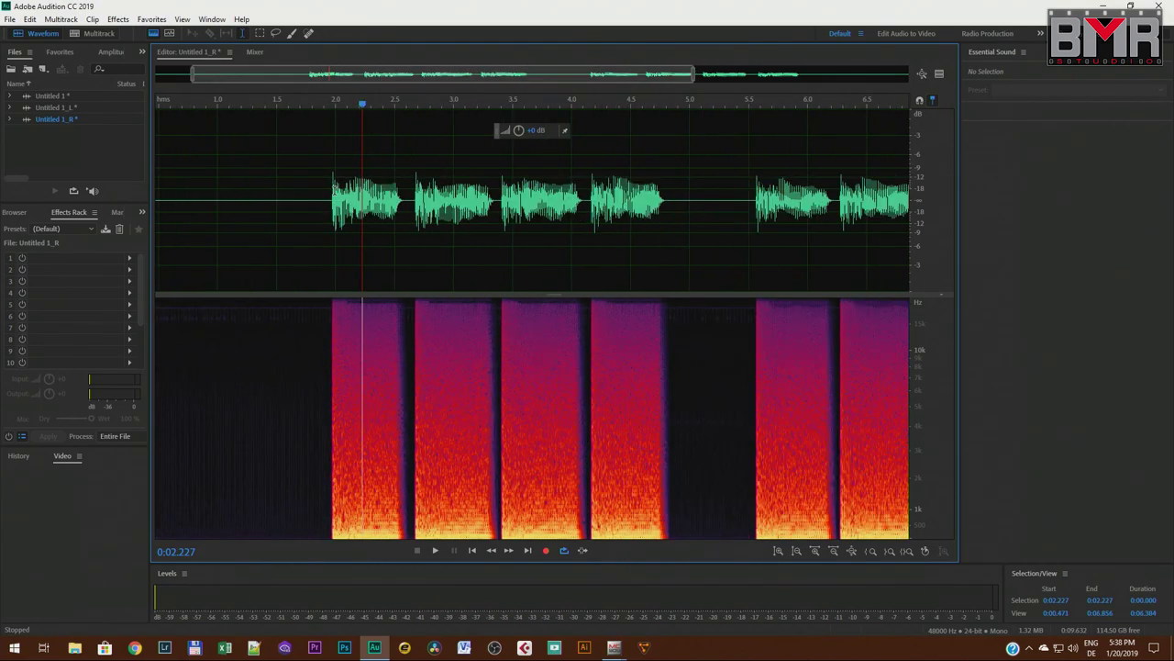
pyautogui.scroll(6, 329, 194)
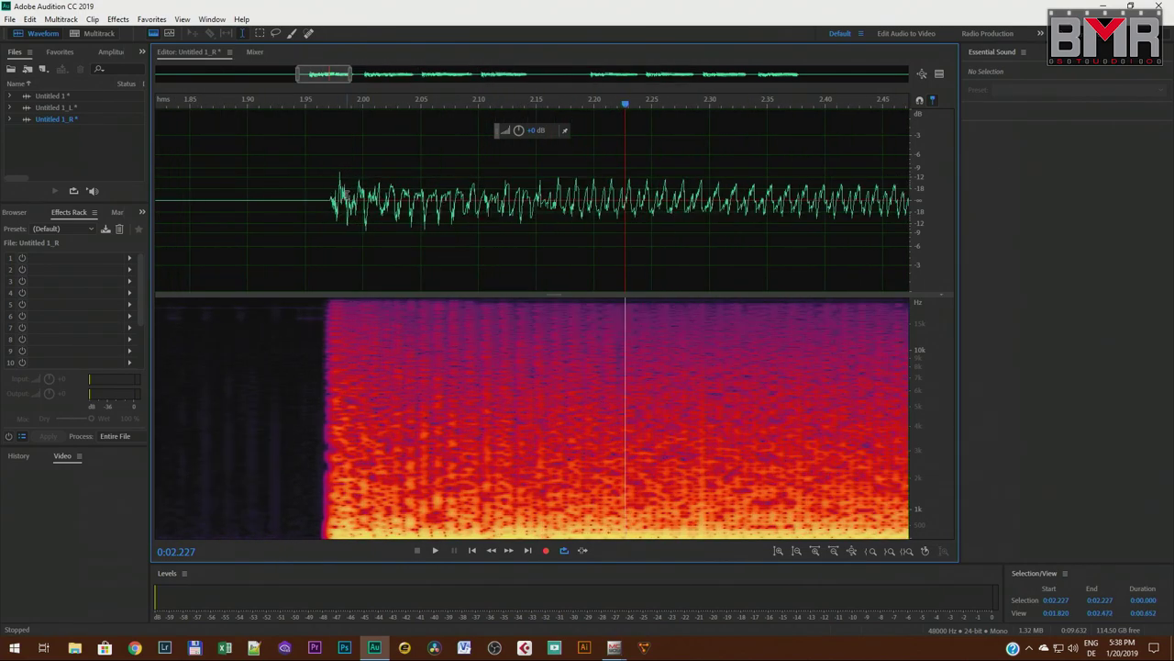
pyautogui.scroll(2, 326, 201)
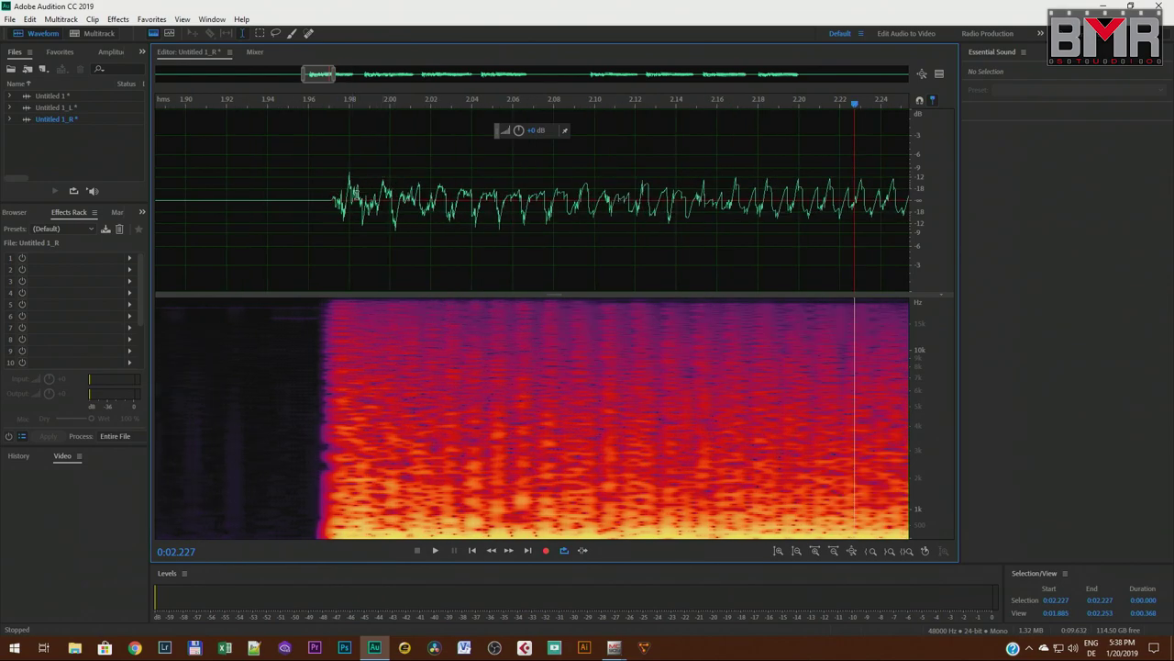
pyautogui.scroll(-4, 370, 192)
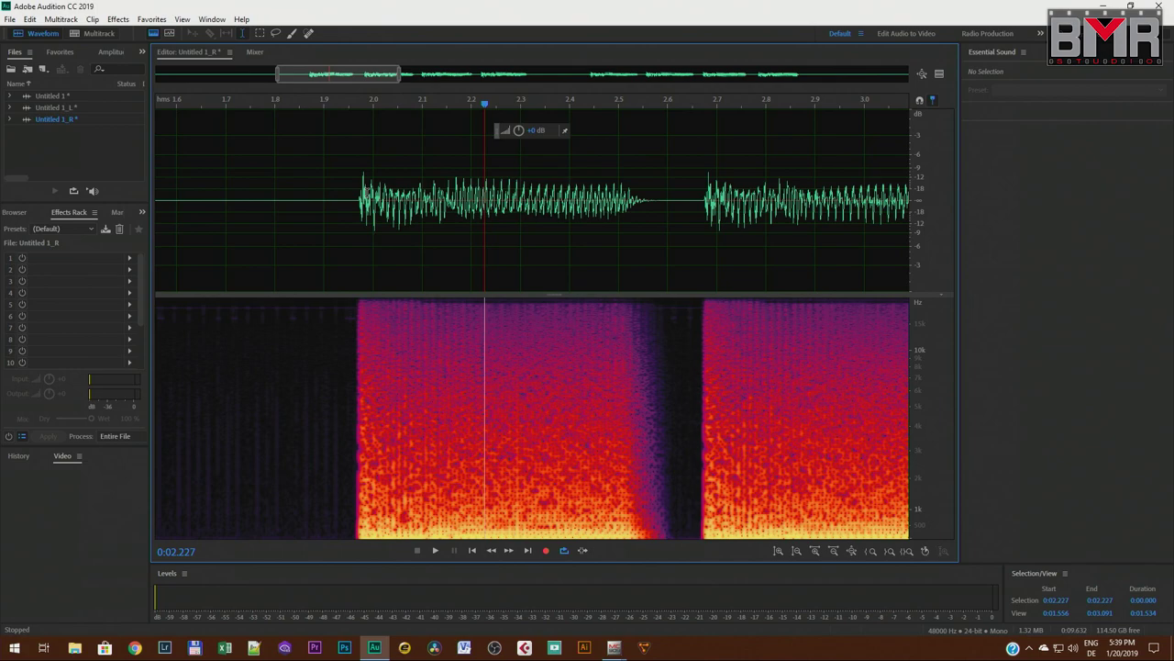